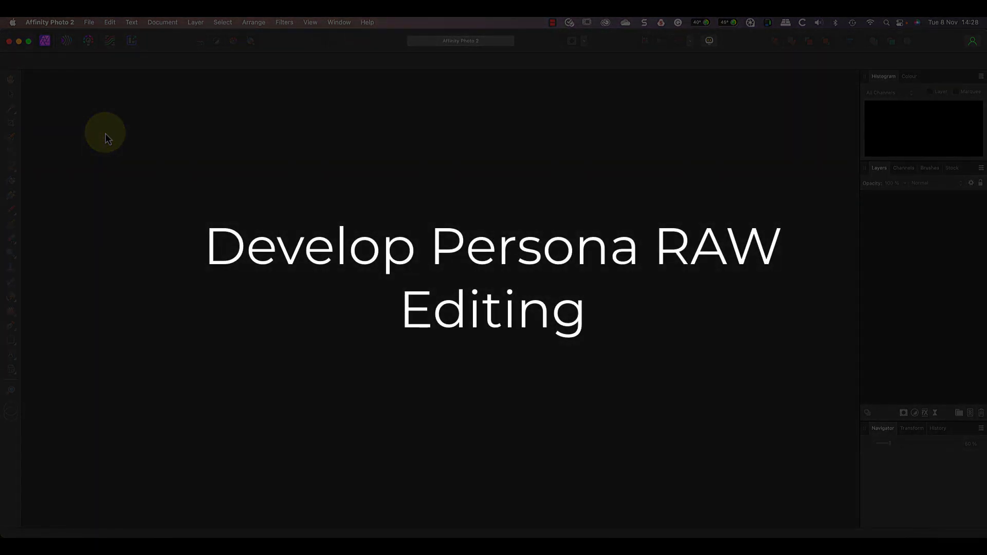
Step: Open the recent RW2 raw photo of rowing boats at a lakeside sunset in the Develop persona
{"action": "left_click", "coordinate": [91, 23]}
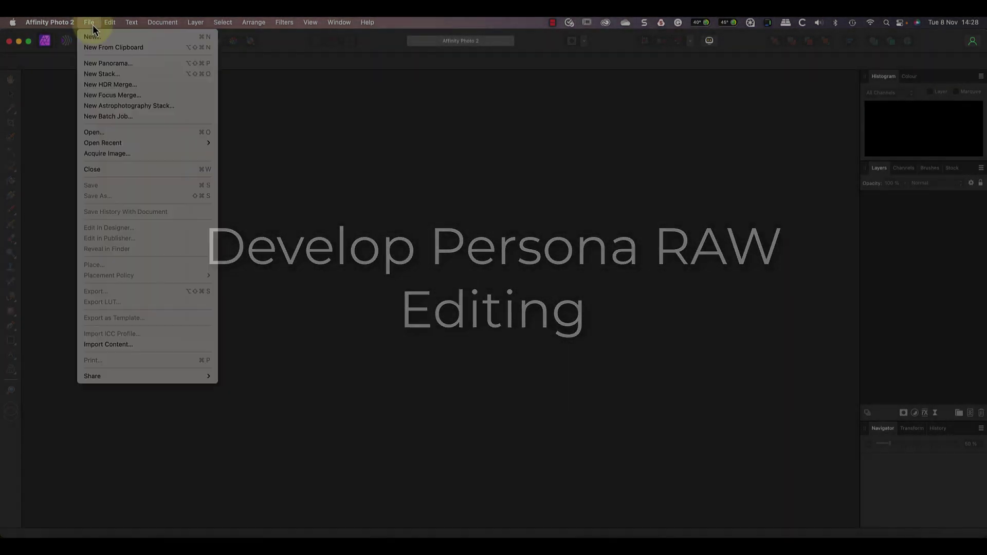
{"action": "mouse_move", "coordinate": [203, 142]}
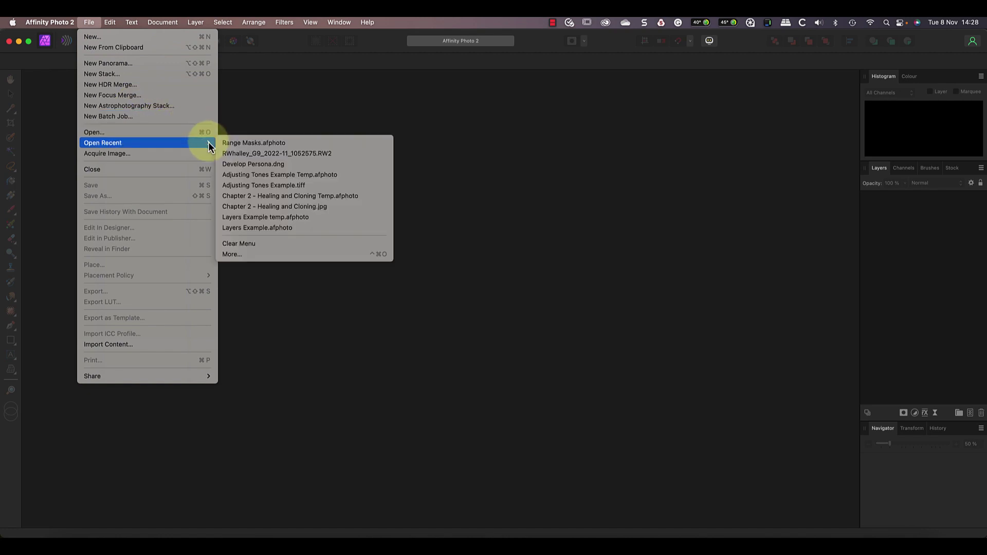
{"action": "left_click", "coordinate": [258, 157]}
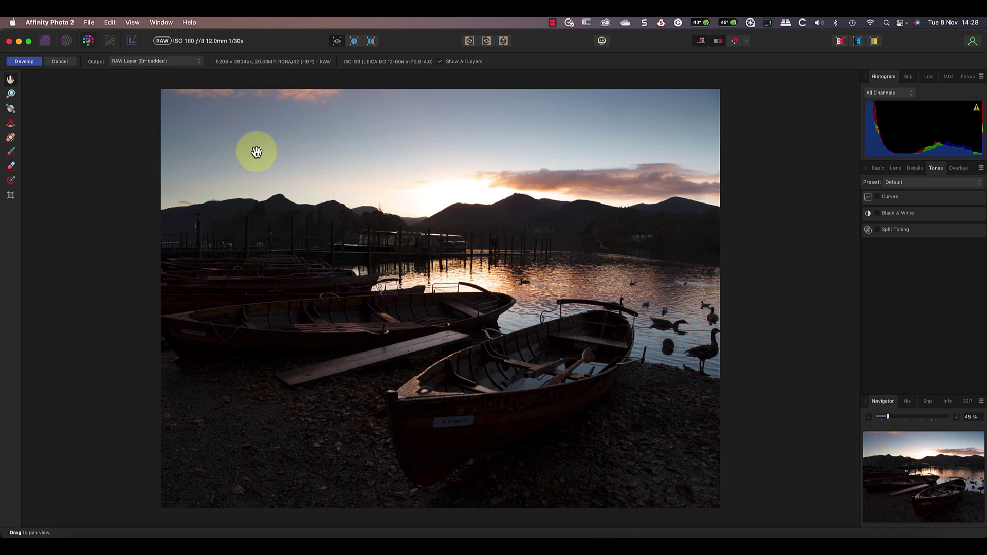
Step: Raise the exposure and lift the shadows to 5 % in the Basic panel
{"action": "left_click", "coordinate": [878, 167]}
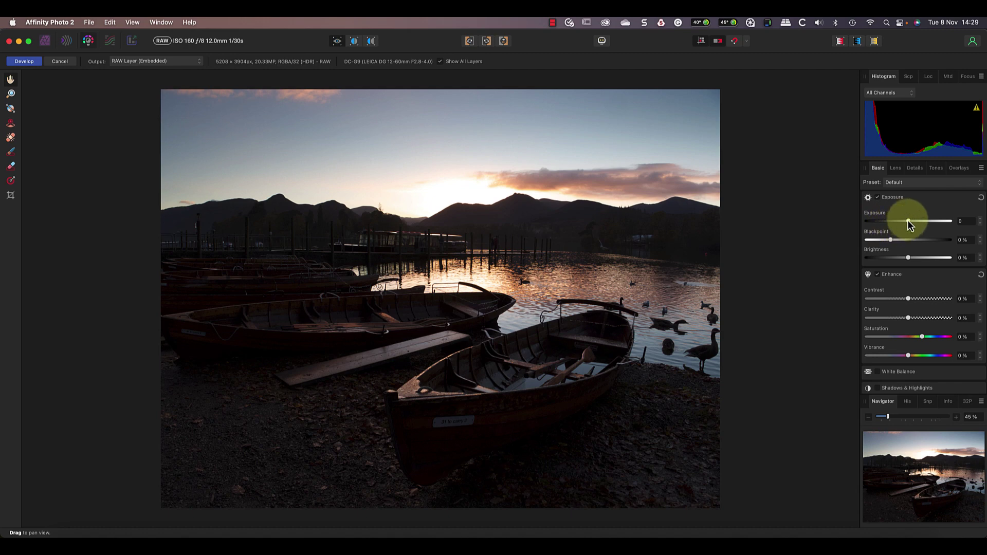
{"action": "left_click_drag", "start_coordinate": [907, 221], "coordinate": [914, 220]}
{"action": "scroll", "coordinate": [914, 308], "scroll_direction": "down", "scroll_amount": 2}
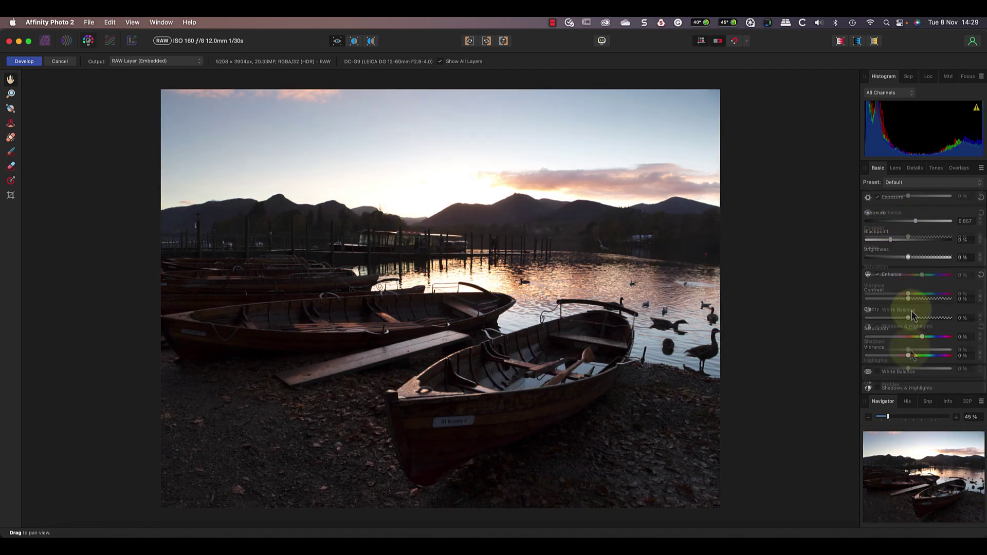
{"action": "left_click", "coordinate": [908, 349]}
{"action": "left_click_drag", "start_coordinate": [910, 349], "coordinate": [912, 350]}
Step: Add a gradient overlay over the sky and lower its highlights to -47 %
{"action": "left_click", "coordinate": [958, 168]}
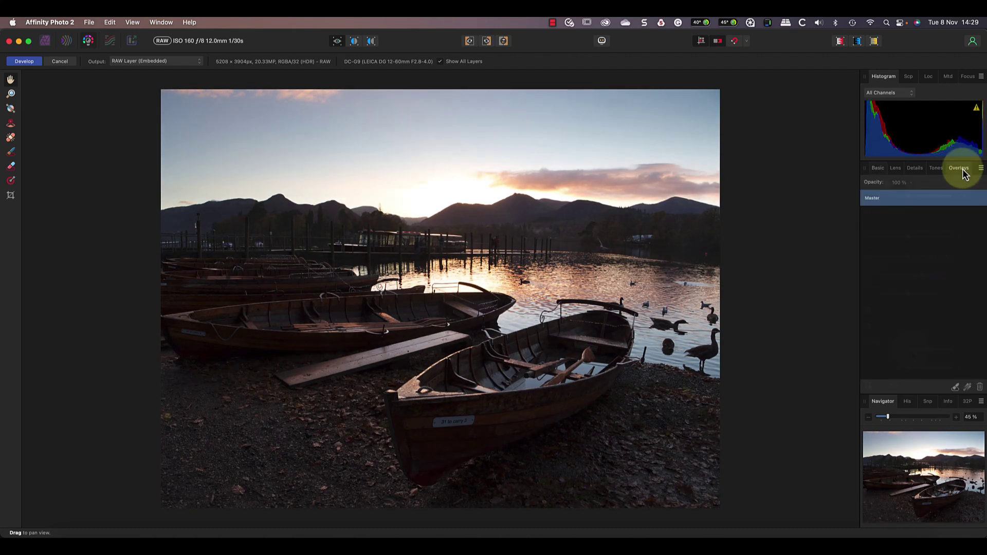
{"action": "left_click", "coordinate": [967, 387]}
{"action": "left_click_drag", "start_coordinate": [422, 216], "coordinate": [421, 245]}
{"action": "left_click", "coordinate": [877, 168]}
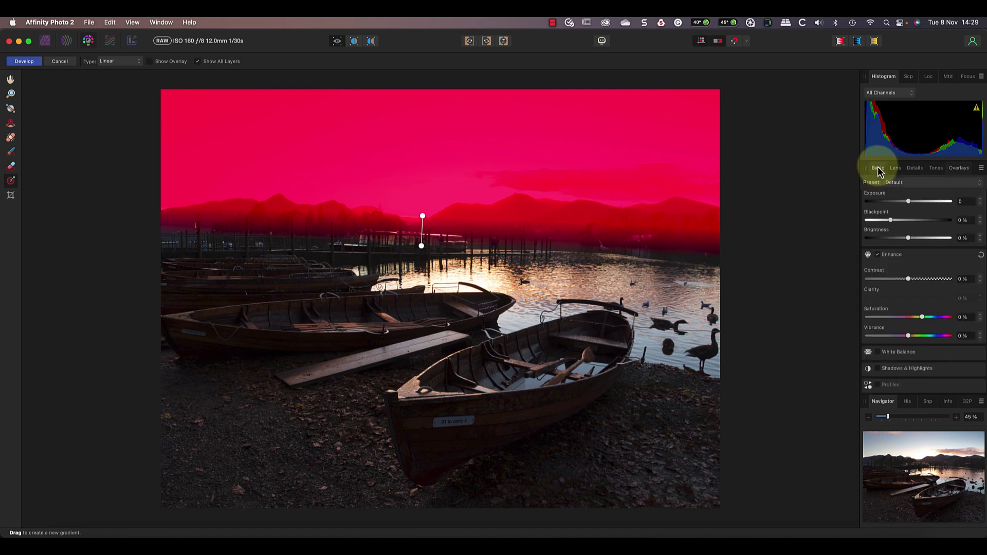
{"action": "left_click", "coordinate": [911, 370]}
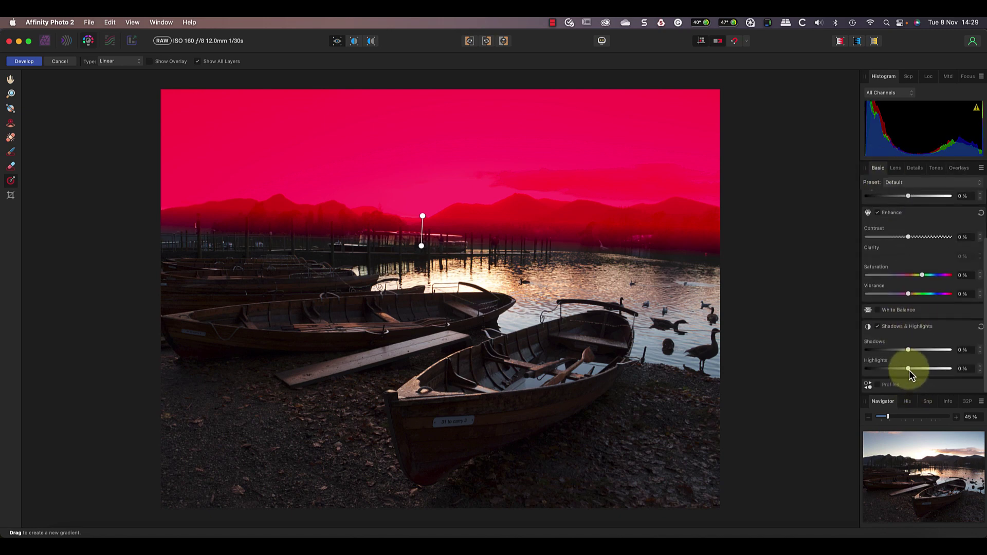
{"action": "left_click_drag", "start_coordinate": [909, 369], "coordinate": [887, 371]}
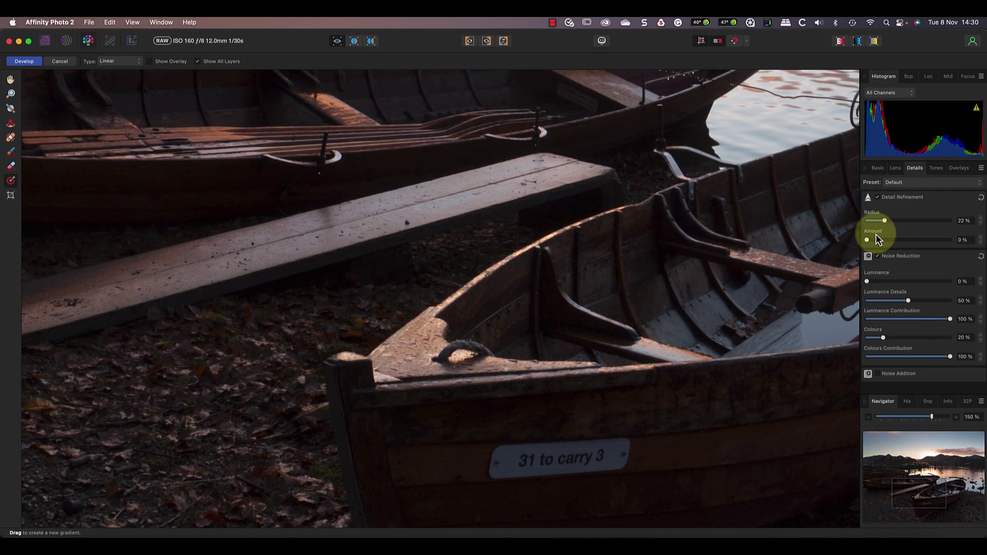
Step: Set detail refinement amount to 82 % and radius to 31 %, then zoom out to the whole photo
{"action": "left_click_drag", "start_coordinate": [868, 240], "coordinate": [935, 240]}
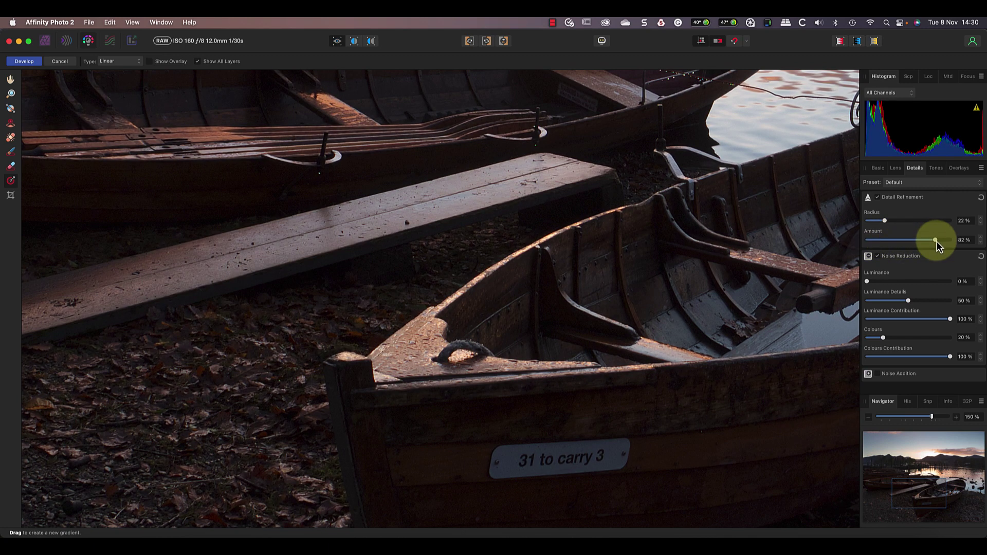
{"action": "left_click_drag", "start_coordinate": [887, 220], "coordinate": [893, 221]}
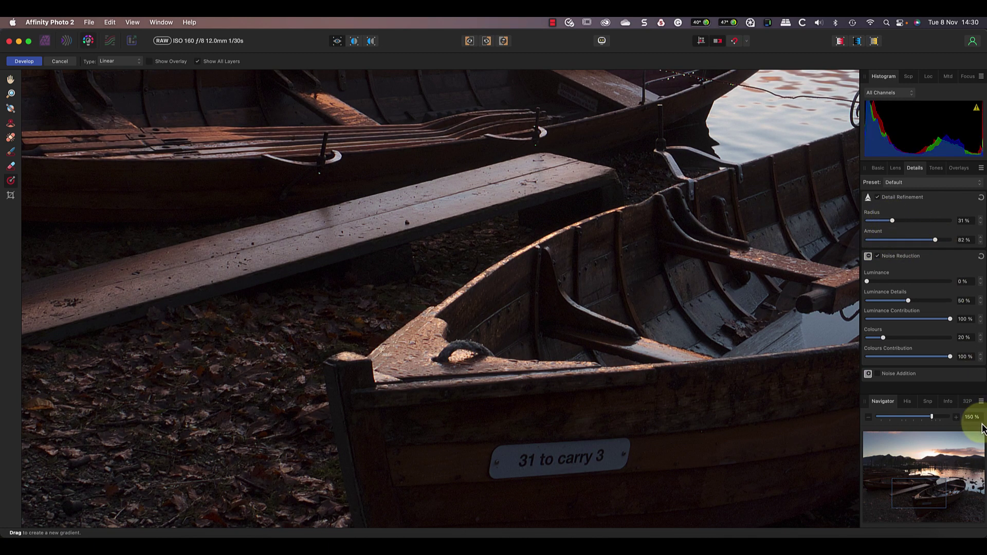
{"action": "mouse_move", "coordinate": [933, 417]}
{"action": "left_mouse_down"}
{"action": "mouse_move", "coordinate": [881, 416]}
{"action": "mouse_move", "coordinate": [923, 416]}
{"action": "left_mouse_up"}
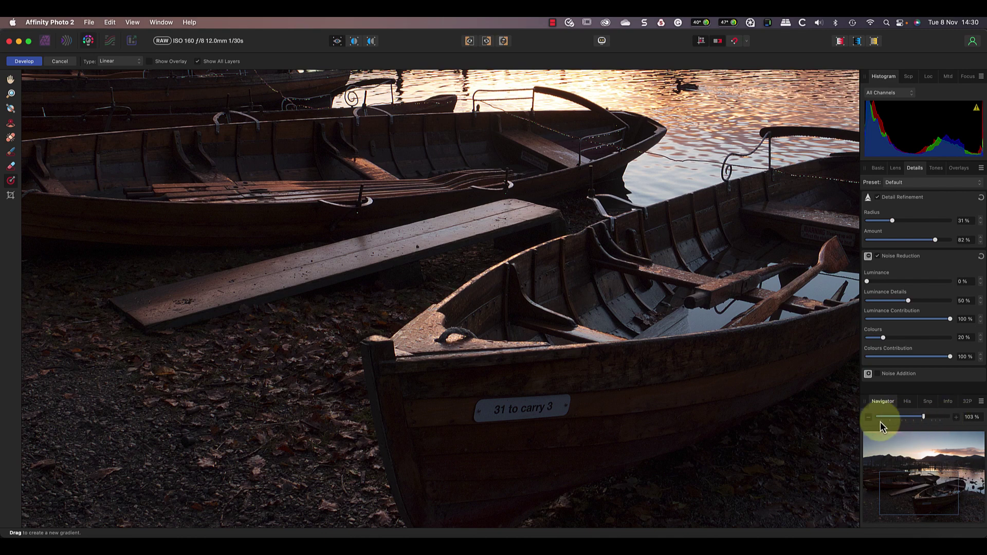
{"action": "left_click", "coordinate": [868, 418]}
{"action": "left_click", "coordinate": [868, 417]}
{"action": "left_click", "coordinate": [868, 417]}
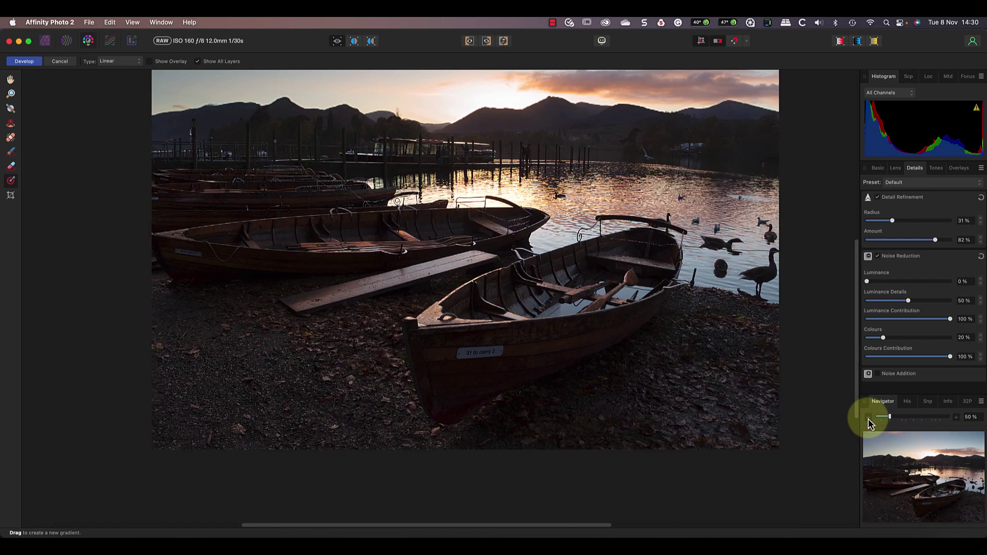
{"action": "scroll", "coordinate": [542, 354], "scroll_direction": "up", "scroll_amount": 5}
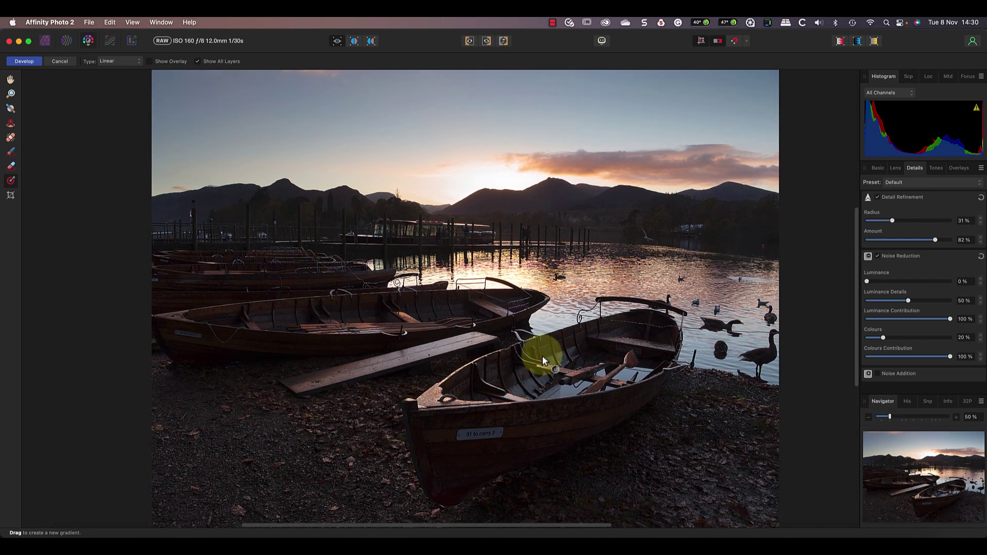
{"action": "left_click", "coordinate": [935, 168]}
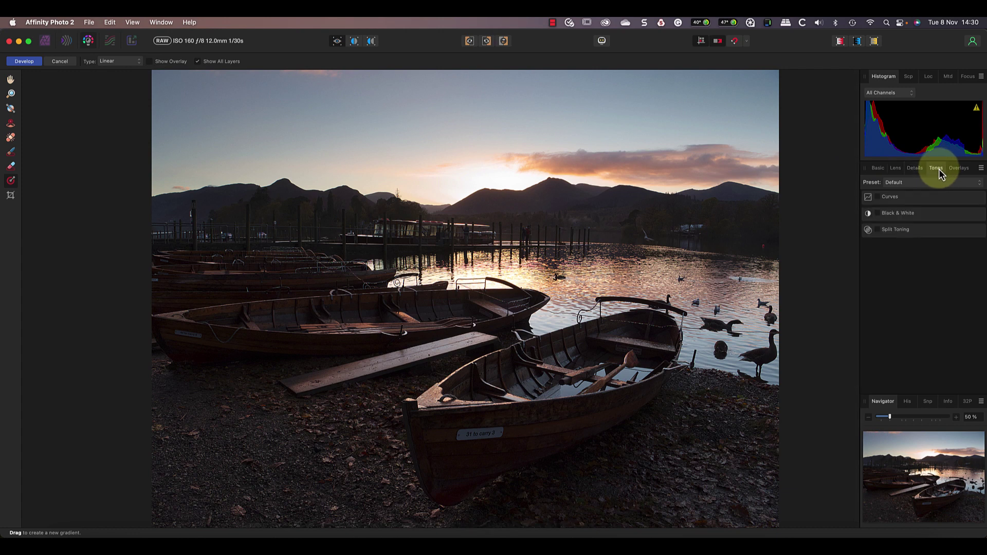
Step: Enable Black & White in Tones to make the photo monochrome, then select the Hand tool
{"action": "left_click", "coordinate": [896, 213]}
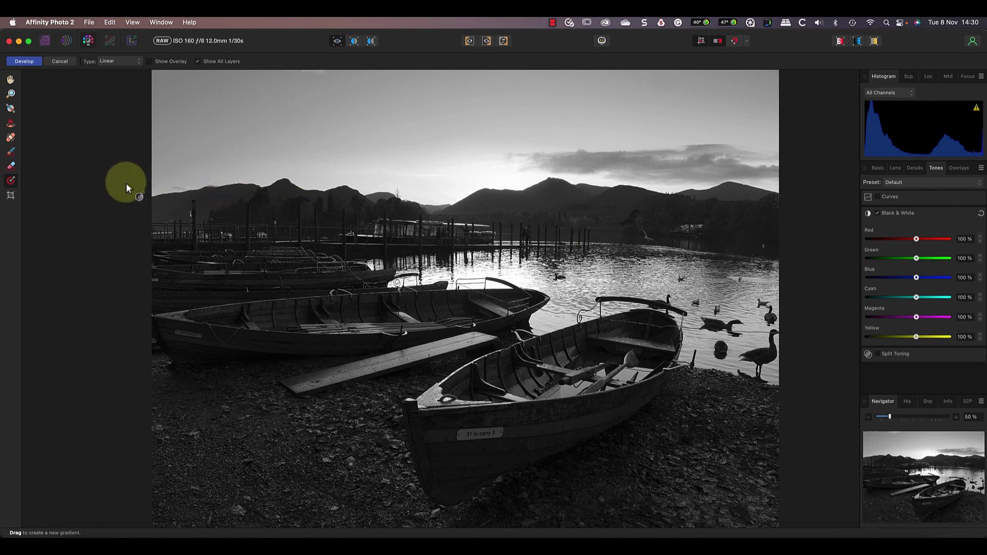
{"action": "left_click", "coordinate": [10, 80]}
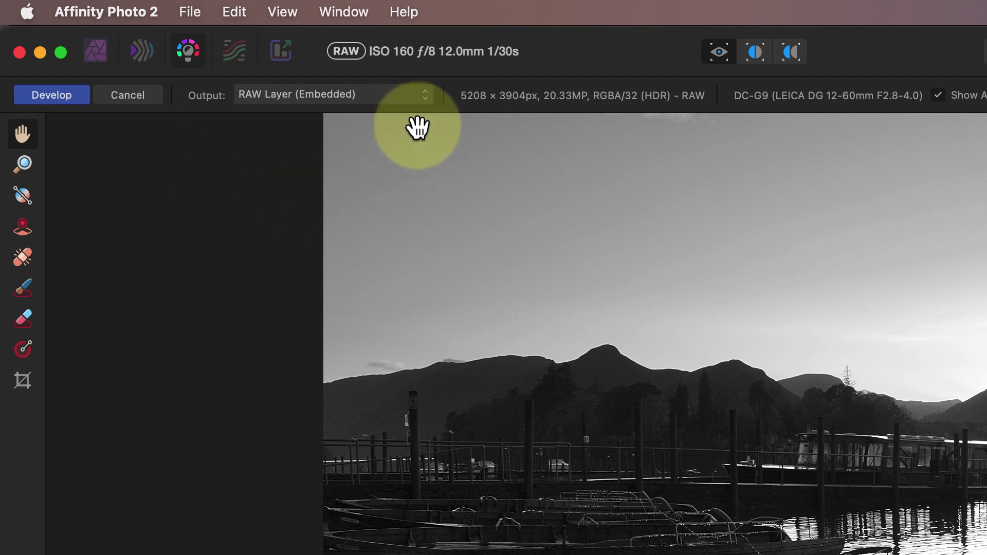
{"action": "left_click", "coordinate": [425, 99]}
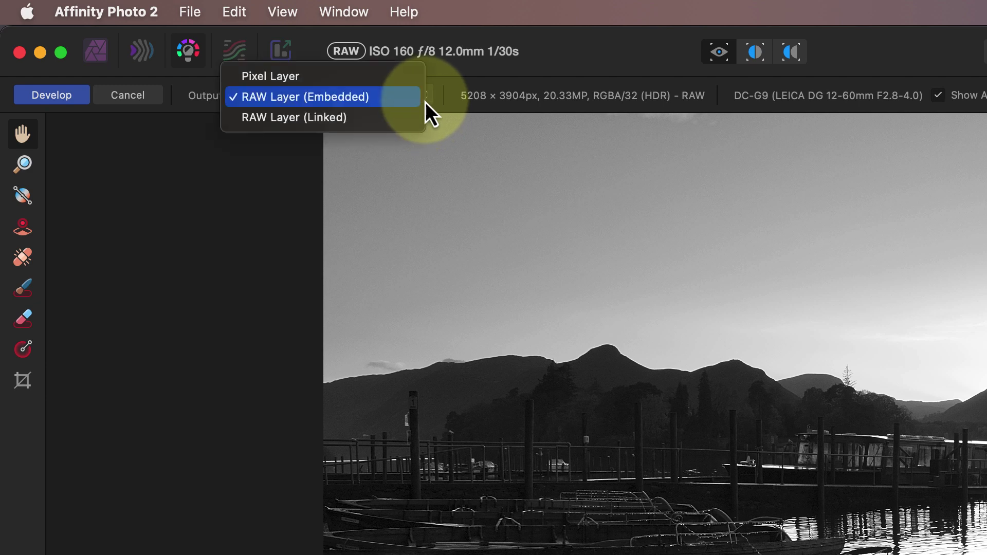
{"action": "left_click", "coordinate": [313, 84]}
{"action": "left_click", "coordinate": [313, 99]}
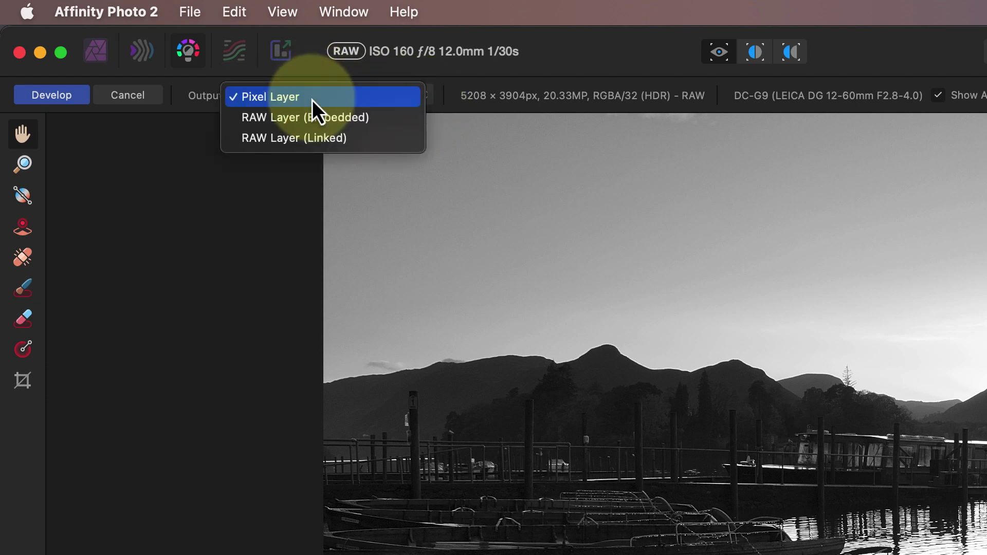
{"action": "left_click", "coordinate": [392, 122]}
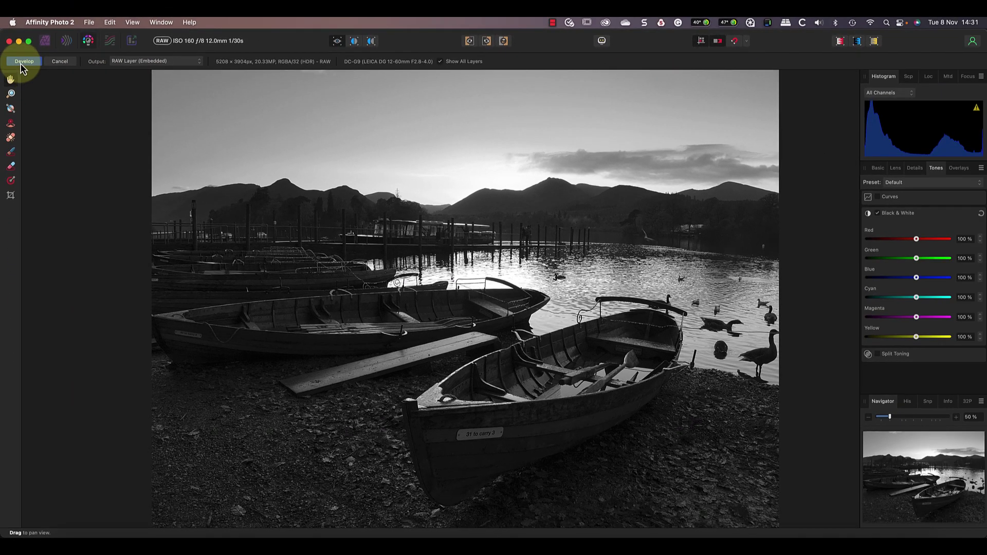
Step: Untick Black & White to restore colour and develop the RAW into the Photo Persona
{"action": "left_click", "coordinate": [23, 62]}
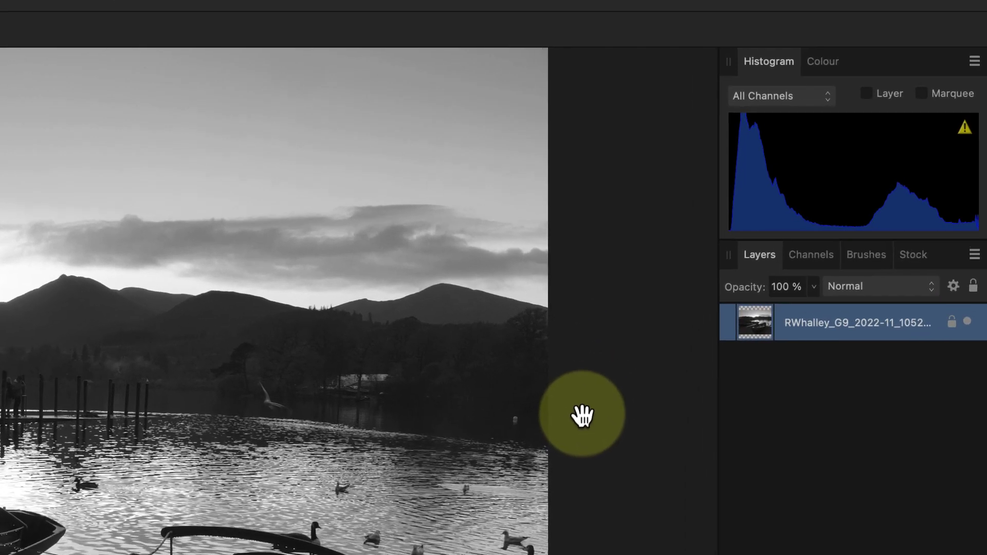
{"action": "double_click", "coordinate": [748, 328]}
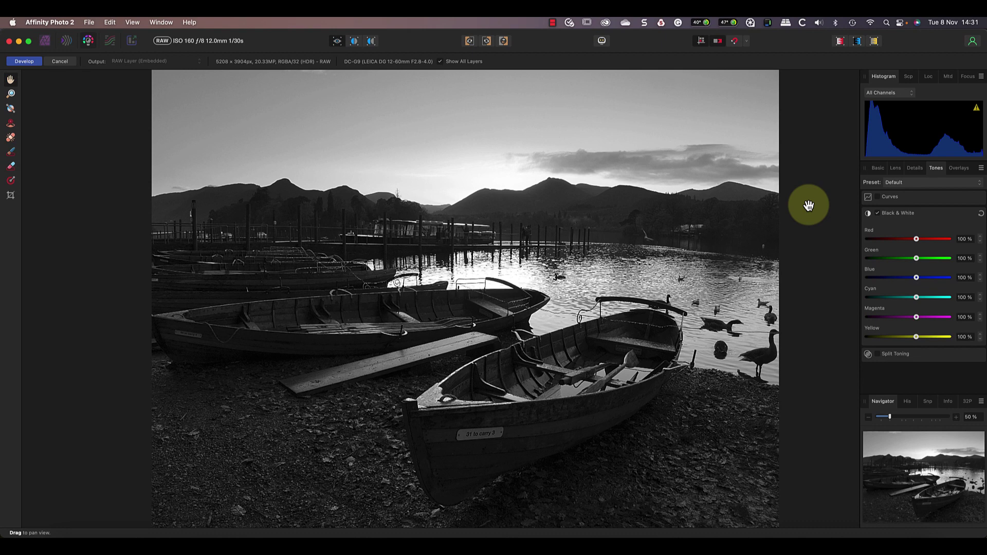
{"action": "left_click", "coordinate": [877, 213]}
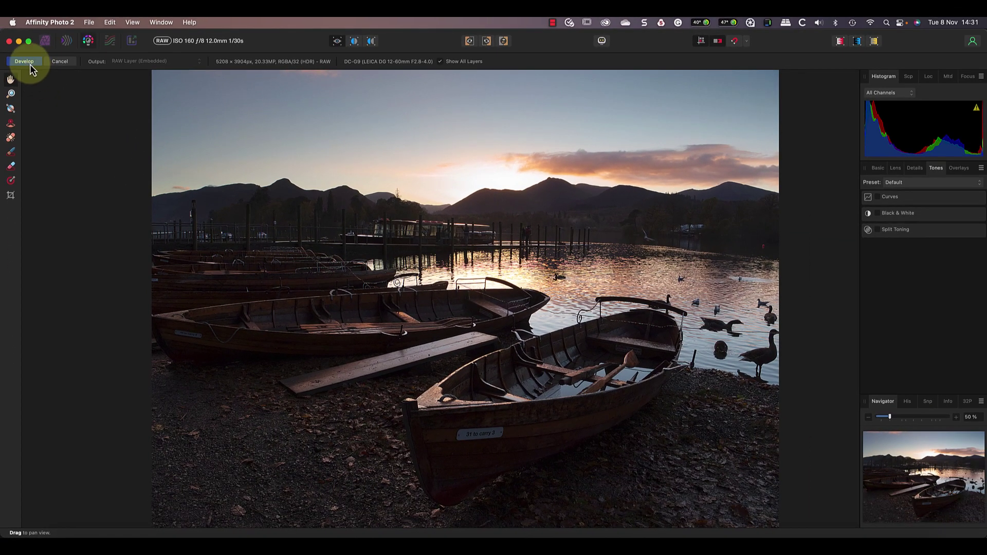
{"action": "left_click", "coordinate": [30, 63]}
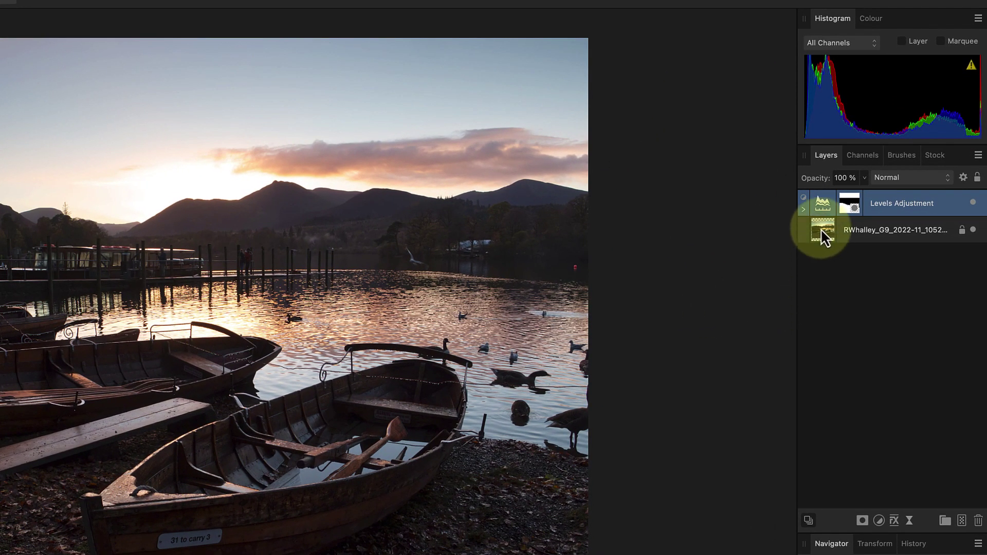
Step: Expand the Levels layer and view its mask on its own on the canvas
{"action": "left_click", "coordinate": [802, 210]}
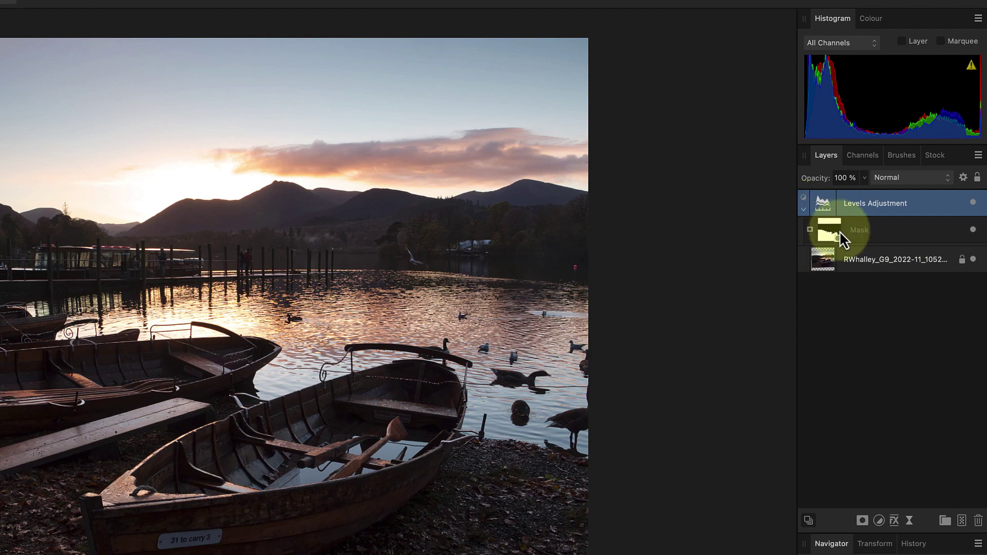
{"action": "left_click", "coordinate": [833, 230]}
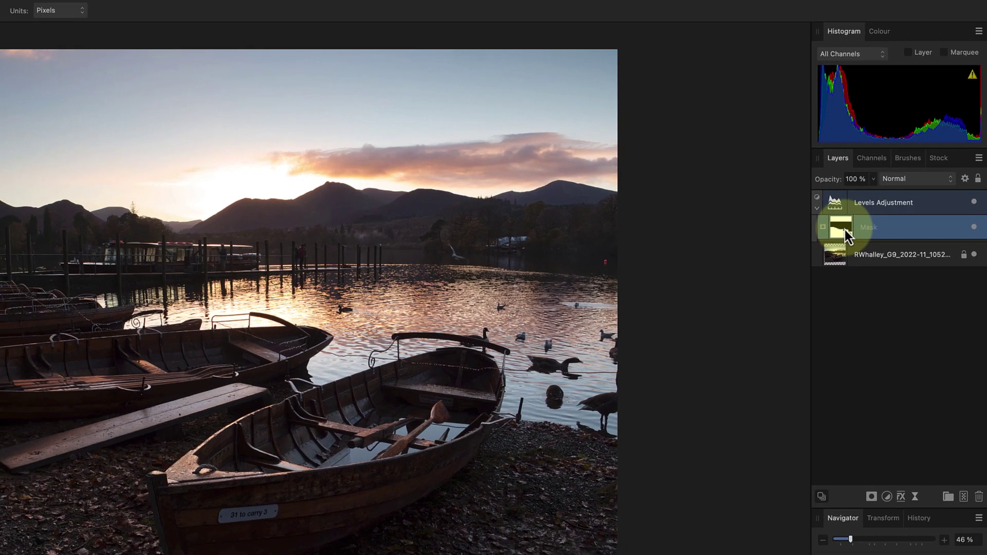
{"action": "left_click", "coordinate": [832, 230], "text": "alt"}
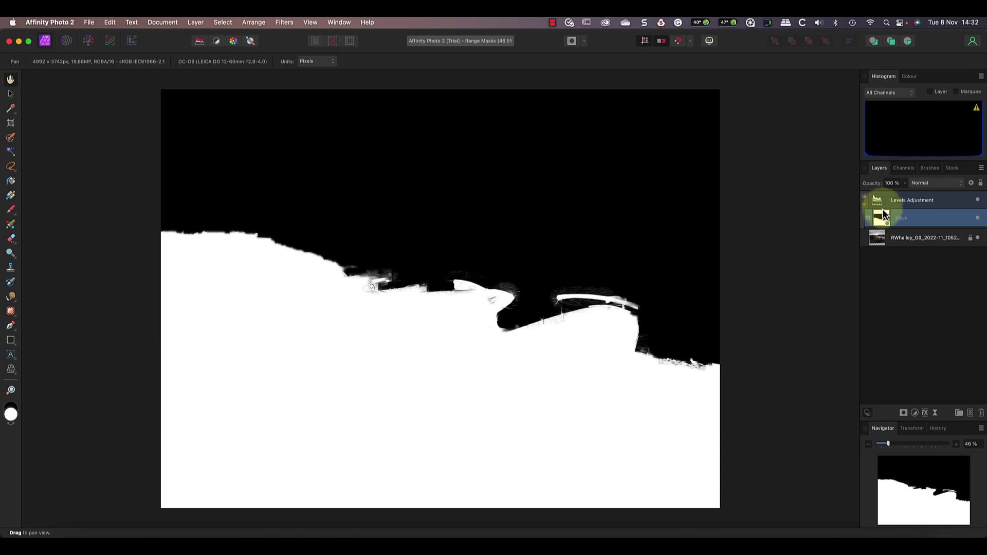
Step: Lower the Levels gamma to 0.759, toggling the adjustment on and off to compare
{"action": "left_click", "coordinate": [881, 202]}
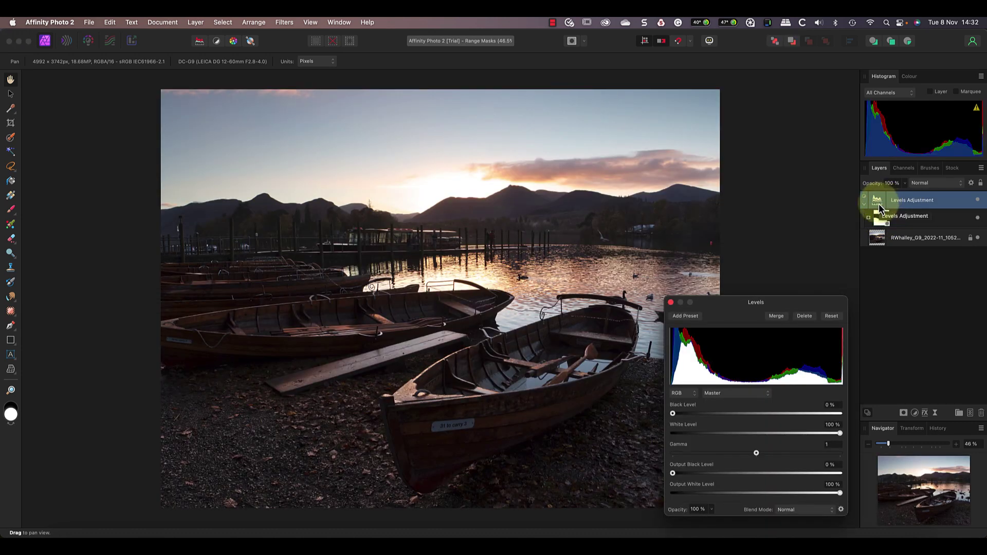
{"action": "left_click", "coordinate": [756, 453]}
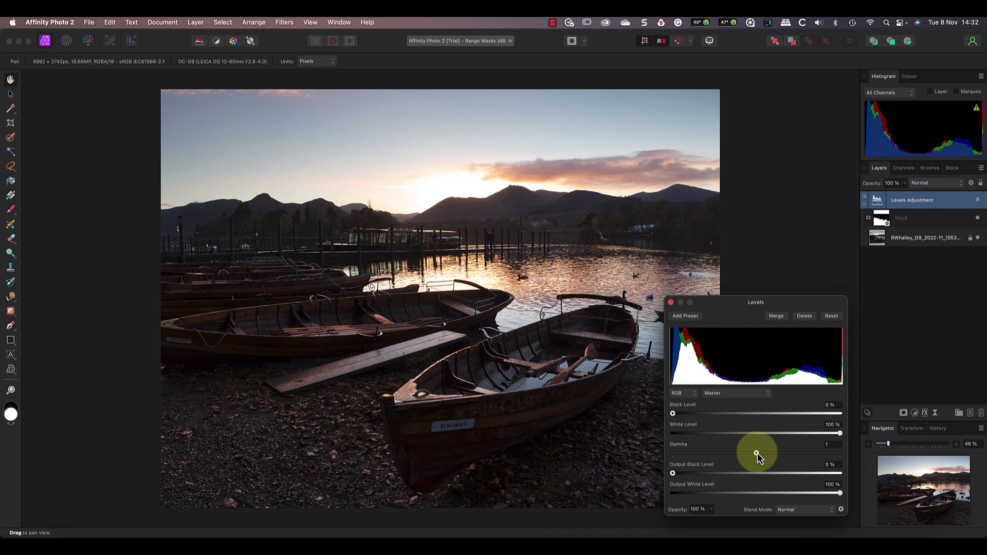
{"action": "left_click_drag", "start_coordinate": [757, 453], "coordinate": [738, 453]}
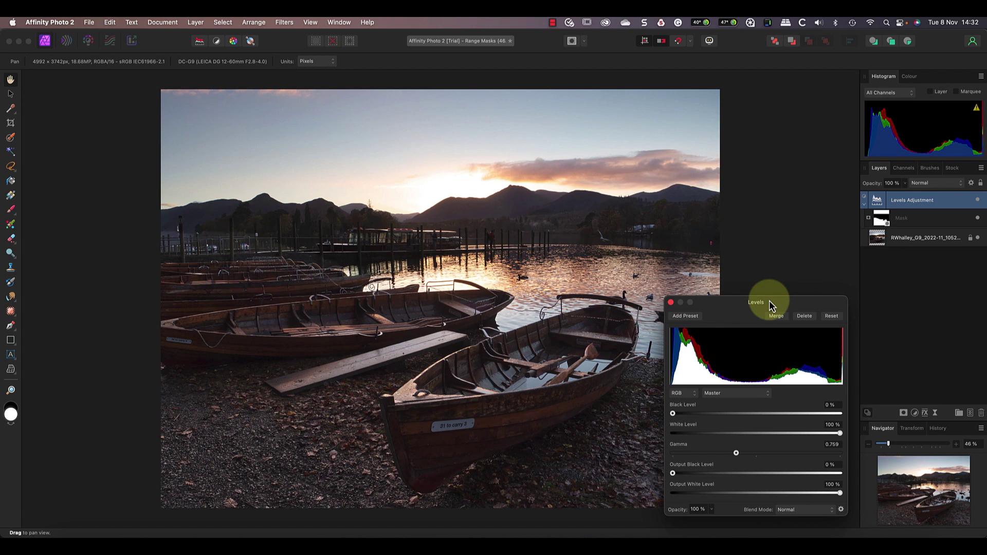
{"action": "left_click", "coordinate": [976, 201]}
{"action": "left_click", "coordinate": [977, 201]}
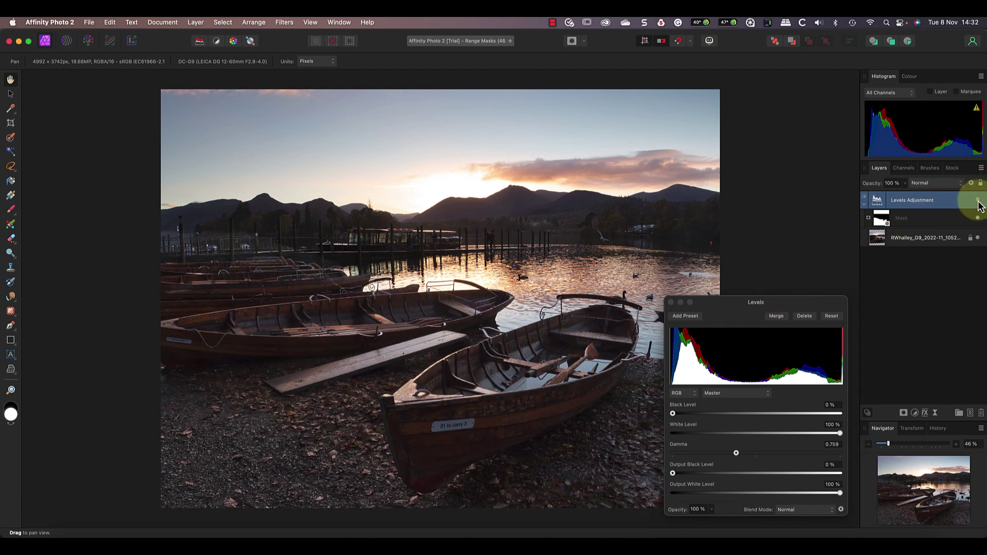
{"action": "left_click", "coordinate": [977, 202]}
{"action": "left_click", "coordinate": [977, 201]}
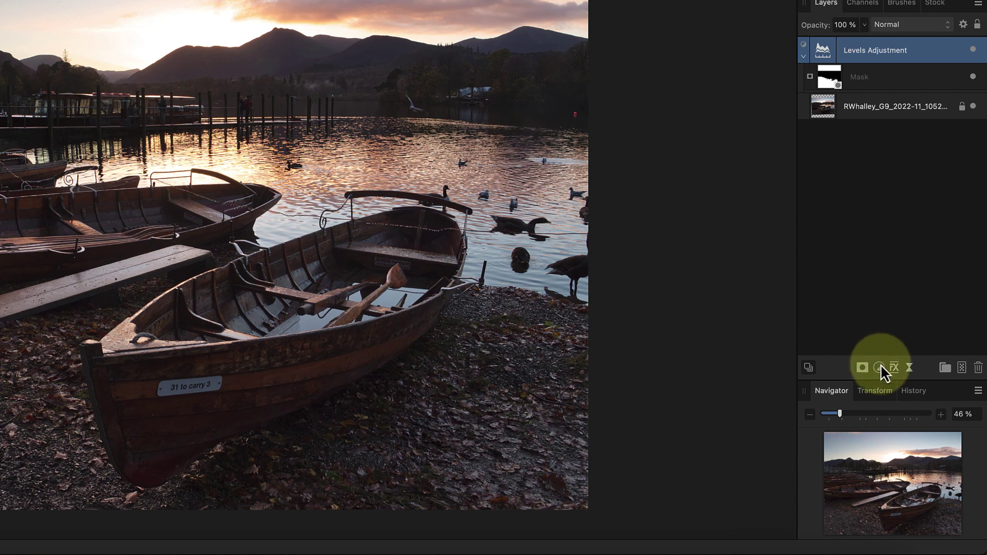
{"action": "left_click", "coordinate": [863, 367]}
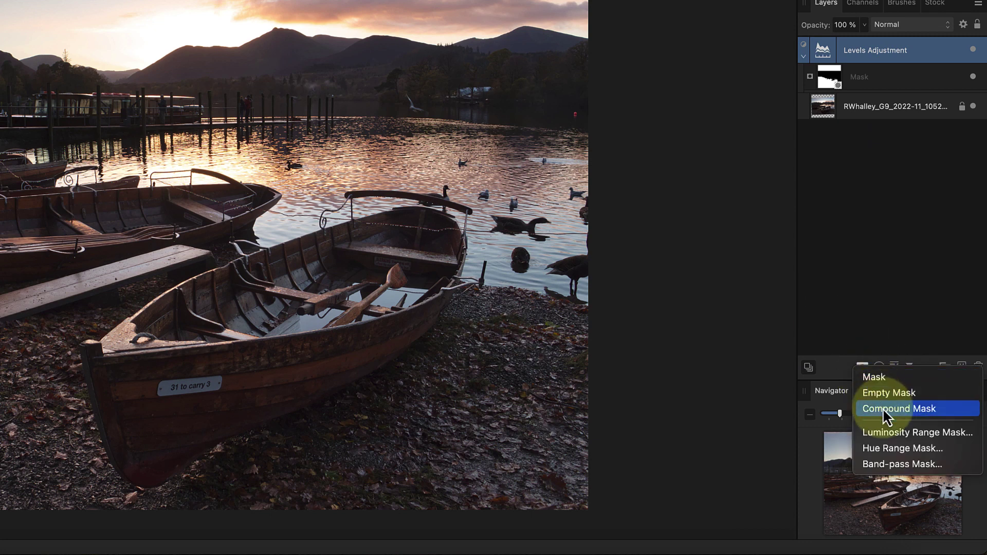
Step: Add a Luminosity Range Mask to the Levels adjustment and preview the mask on the canvas
{"action": "left_click", "coordinate": [907, 436]}
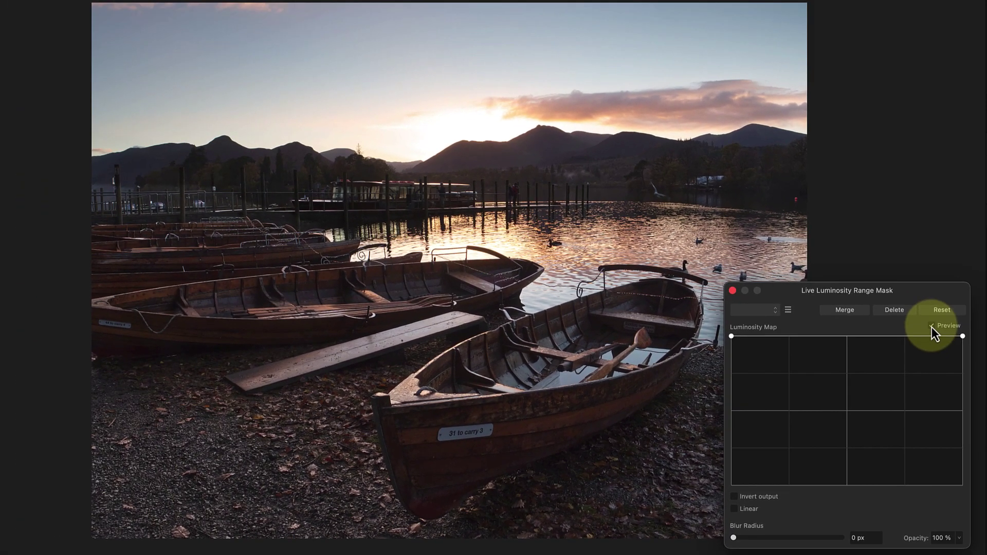
{"action": "left_click", "coordinate": [733, 261]}
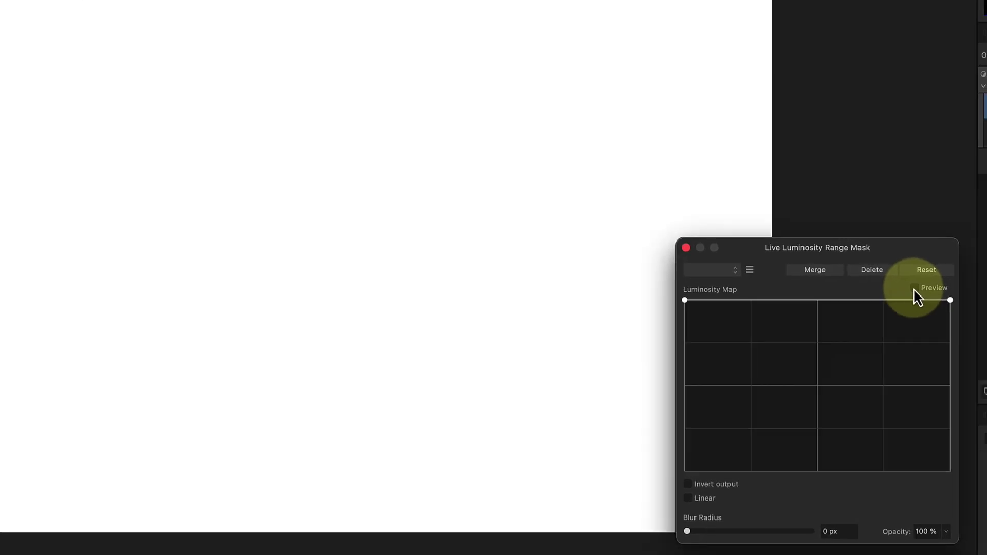
{"action": "left_click", "coordinate": [931, 326]}
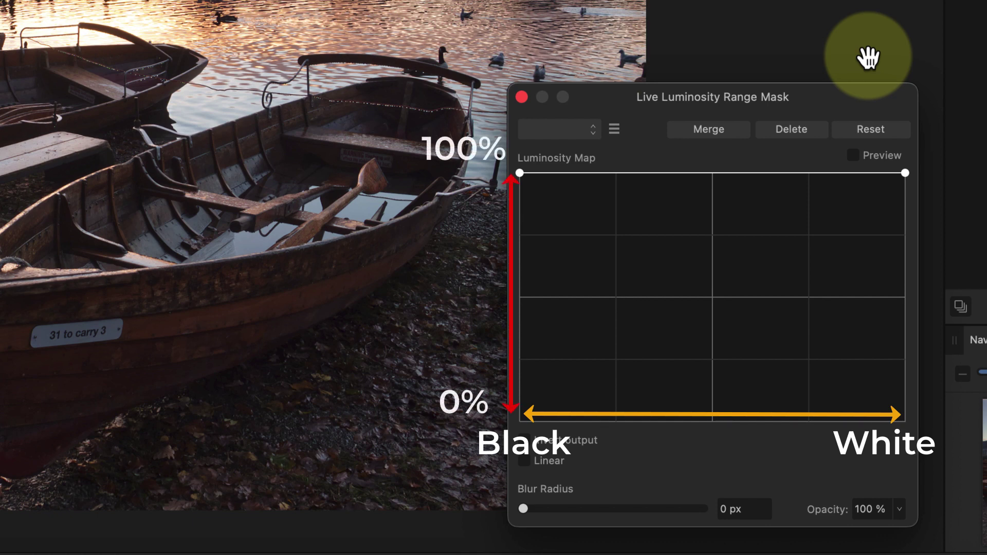
{"action": "left_click", "coordinate": [855, 159]}
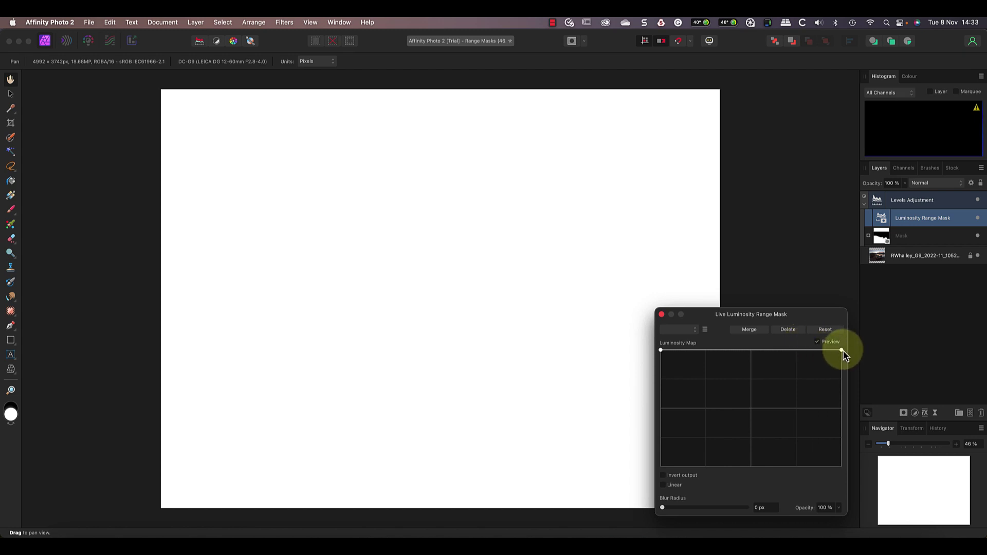
Step: Drop the luminosity map's right node and bend the curve so the brightest tones fall out
{"action": "left_click_drag", "start_coordinate": [843, 350], "coordinate": [847, 471]}
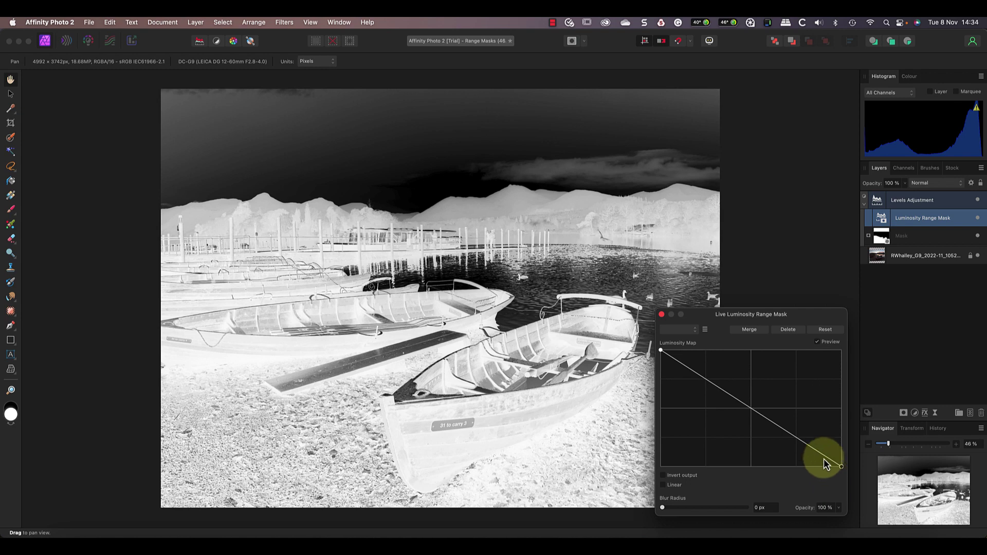
{"action": "left_click_drag", "start_coordinate": [780, 427], "coordinate": [749, 438]}
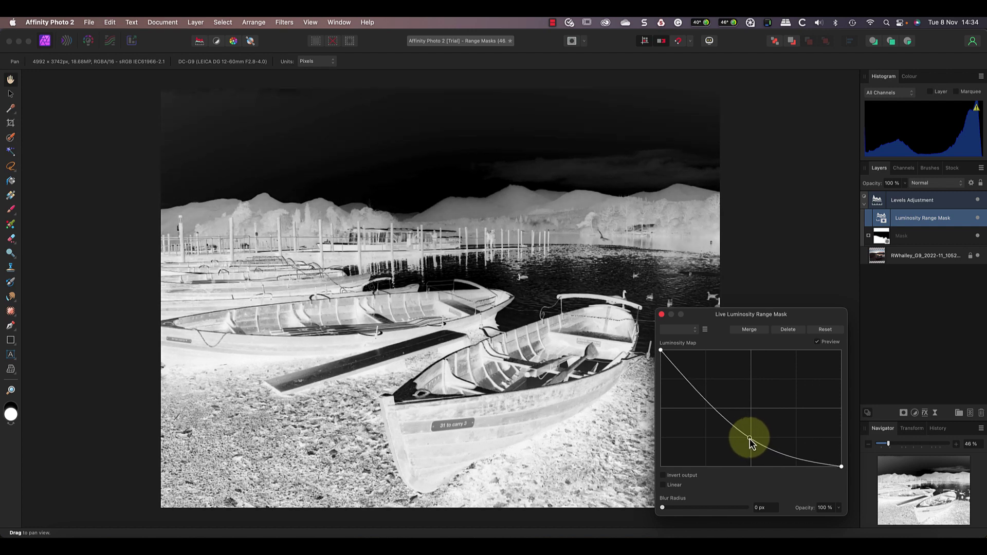
{"action": "left_click_drag", "start_coordinate": [843, 467], "coordinate": [816, 468]}
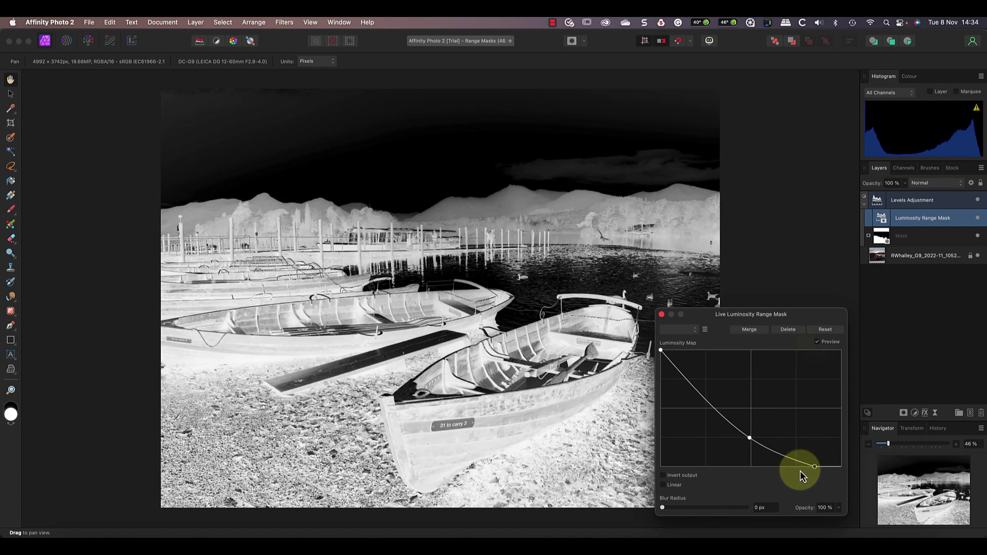
{"action": "left_click", "coordinate": [817, 343]}
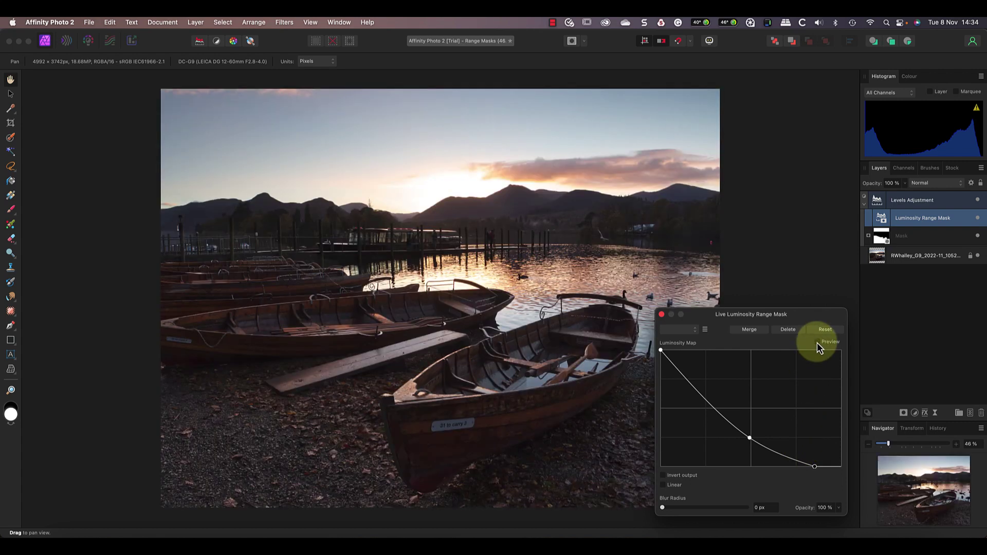
Step: Fine-tune the curve, reducing the deepest shadows and raising midtones, checking with the mask preview
{"action": "left_click_drag", "start_coordinate": [660, 351], "coordinate": [692, 400]}
{"action": "left_click_drag", "start_coordinate": [749, 437], "coordinate": [736, 442]}
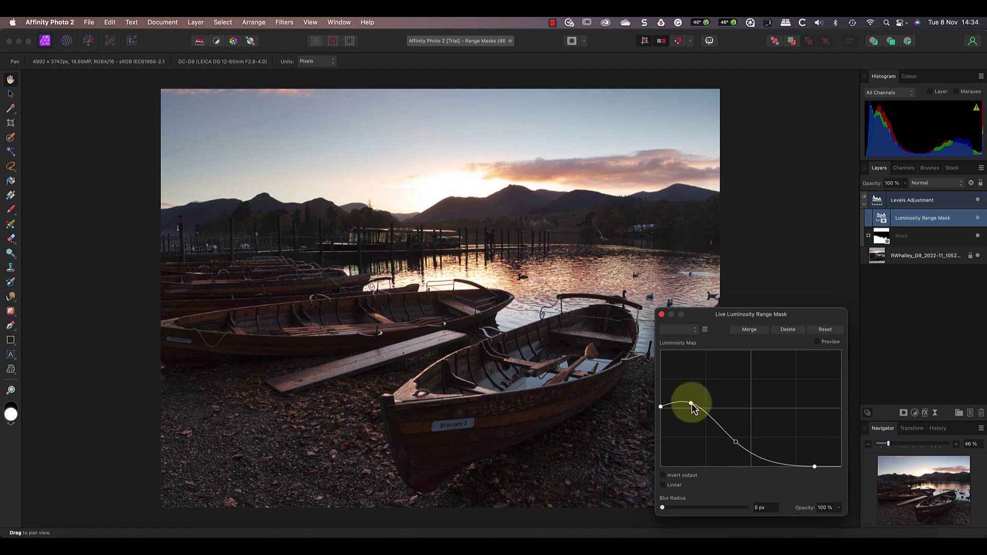
{"action": "mouse_move", "coordinate": [691, 400]}
{"action": "left_mouse_down"}
{"action": "mouse_move", "coordinate": [700, 393]}
{"action": "mouse_move", "coordinate": [705, 404]}
{"action": "left_mouse_up"}
{"action": "left_click", "coordinate": [816, 342]}
{"action": "mouse_move", "coordinate": [814, 466]}
{"action": "left_mouse_down"}
{"action": "mouse_move", "coordinate": [777, 468]}
{"action": "mouse_move", "coordinate": [799, 466]}
{"action": "left_mouse_up"}
{"action": "left_click_drag", "start_coordinate": [736, 442], "coordinate": [746, 409]}
{"action": "left_click", "coordinate": [817, 342]}
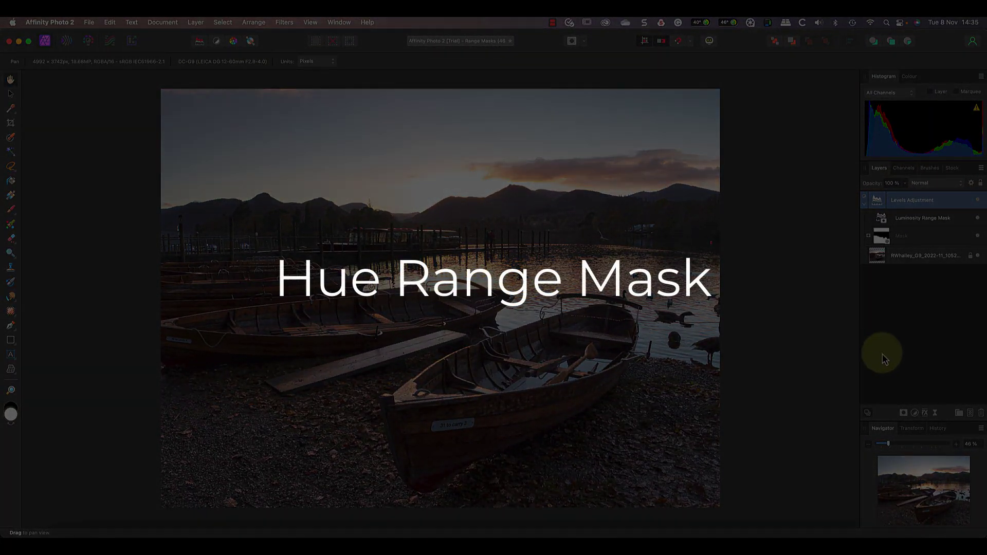
Step: Add a Vibrance adjustment set to 87 % vibrance and 84 % saturation
{"action": "left_click", "coordinate": [914, 413]}
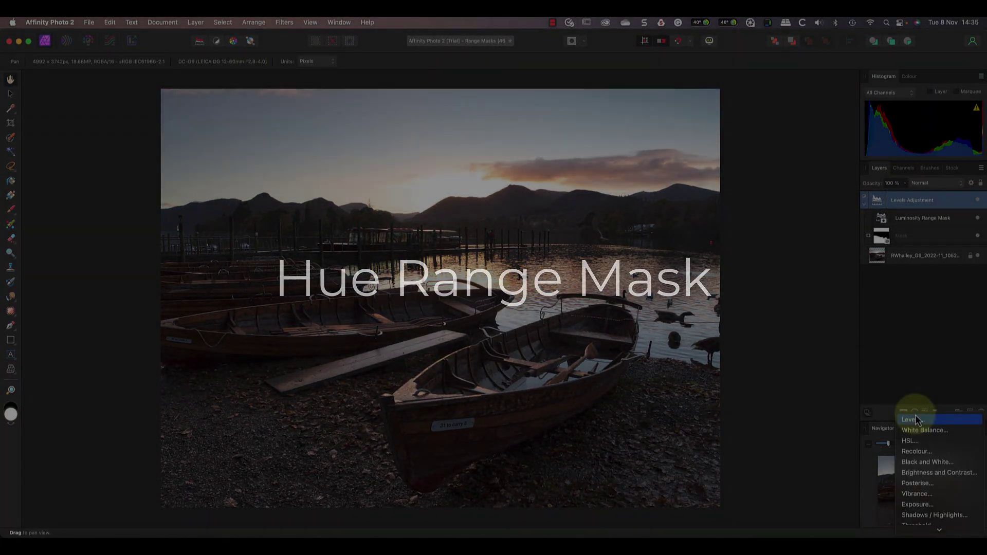
{"action": "left_click", "coordinate": [920, 494]}
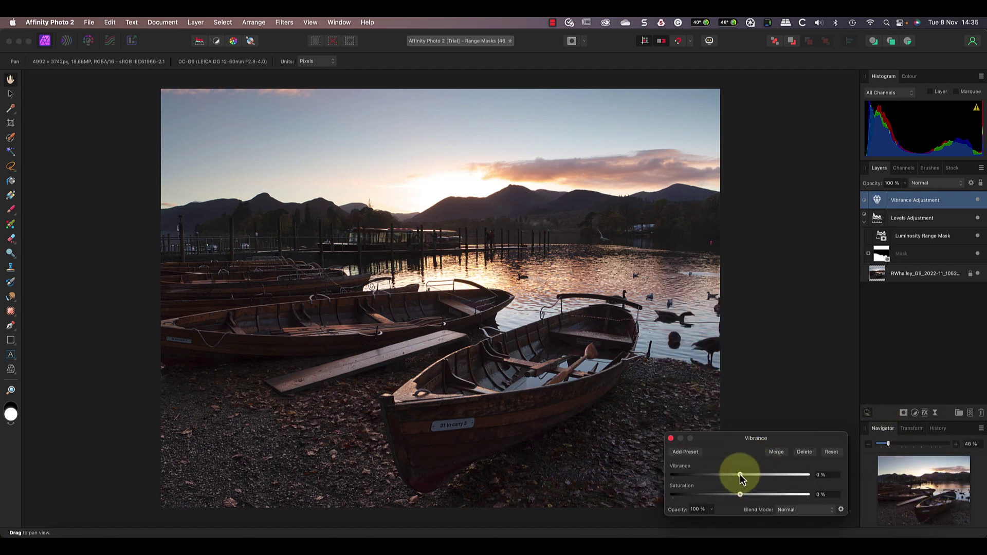
{"action": "left_click_drag", "start_coordinate": [740, 476], "coordinate": [789, 475]}
{"action": "left_click_drag", "start_coordinate": [740, 494], "coordinate": [769, 495]}
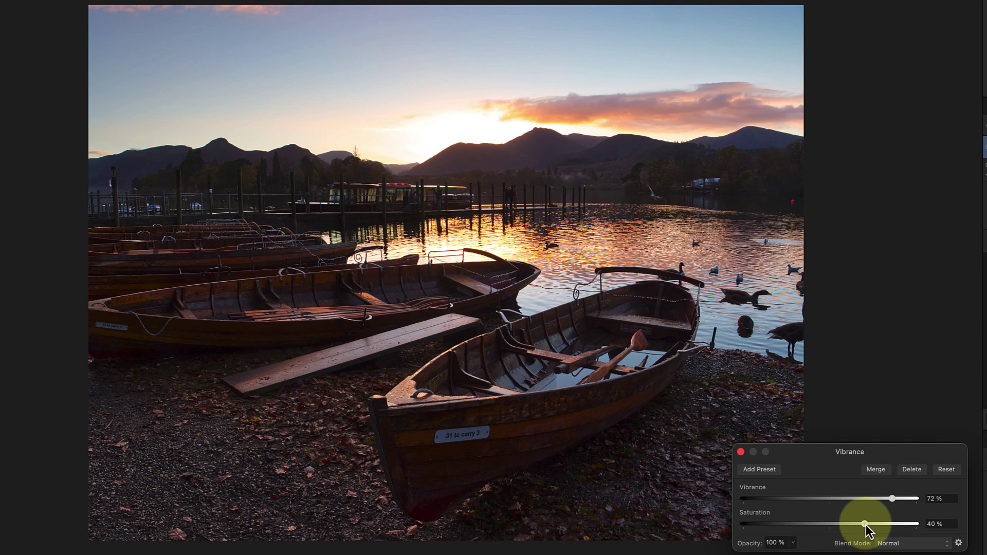
{"action": "left_click_drag", "start_coordinate": [866, 524], "coordinate": [902, 524]}
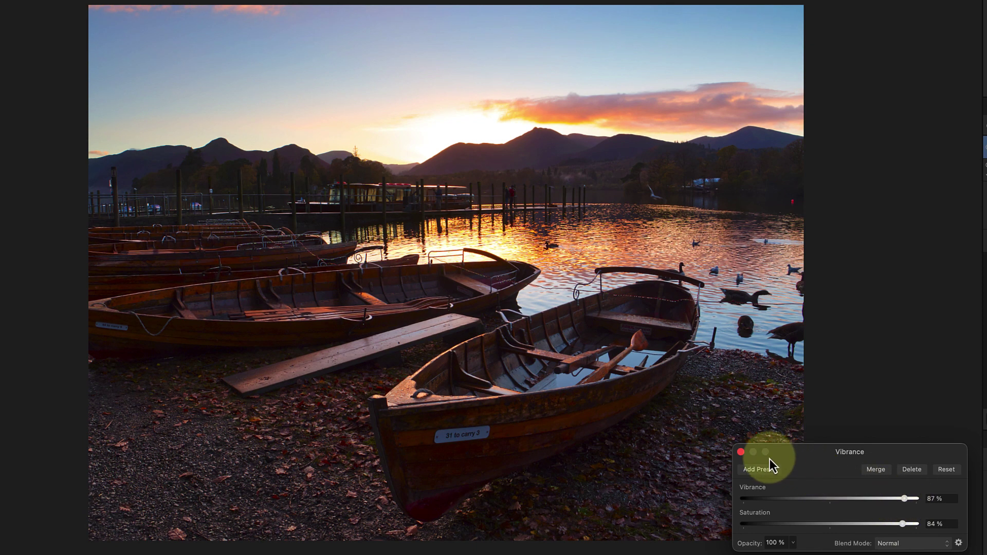
{"action": "left_click", "coordinate": [740, 452]}
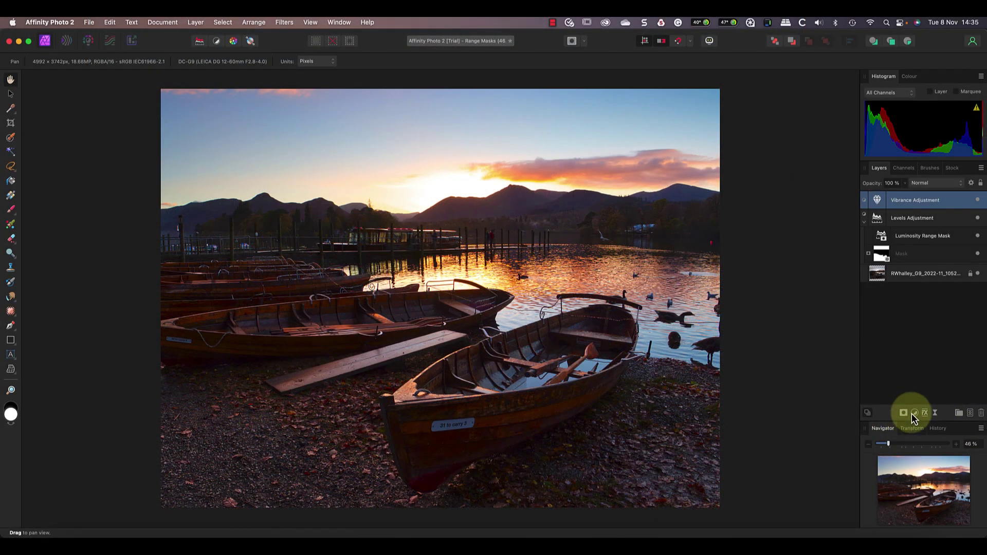
Step: Add a hue range mask to the Vibrance adjustment, adjusting its hue wheel and edge blur in preview
{"action": "left_click", "coordinate": [905, 414]}
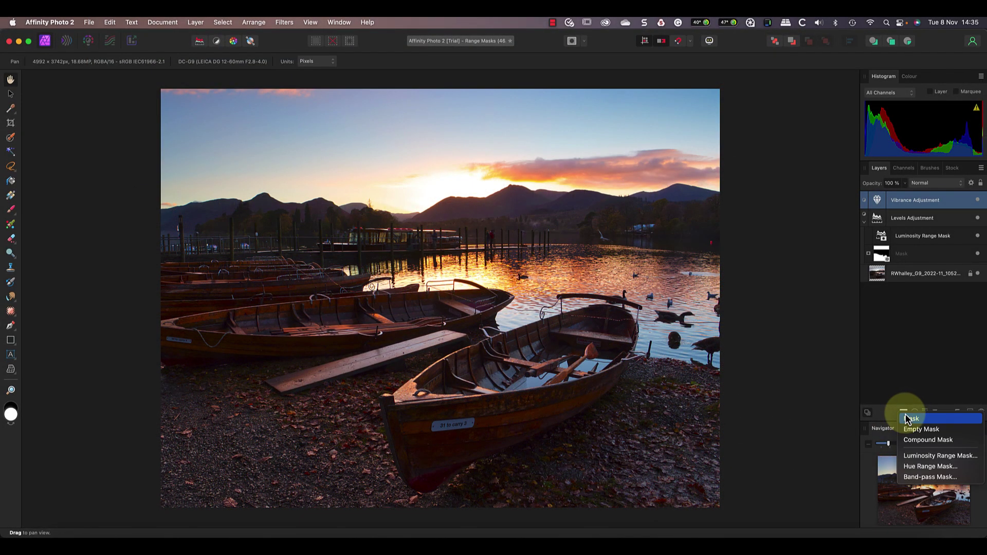
{"action": "left_click", "coordinate": [920, 466]}
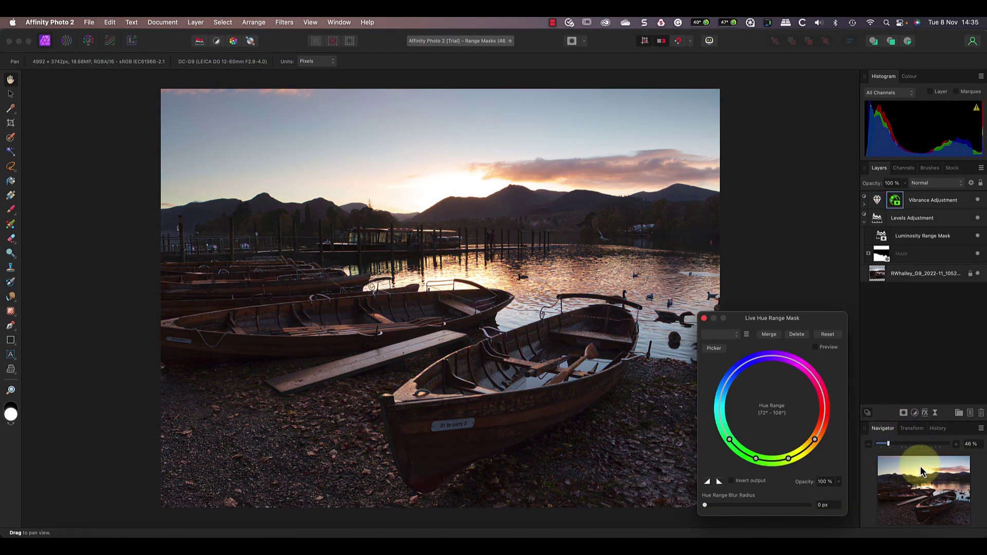
{"action": "left_click", "coordinate": [816, 347]}
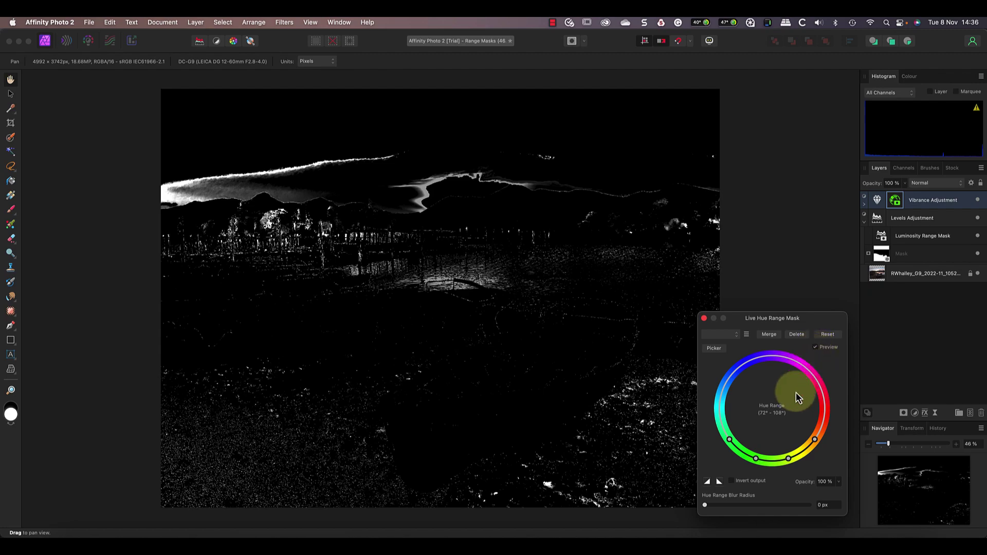
{"action": "left_click_drag", "start_coordinate": [765, 456], "coordinate": [821, 418]}
{"action": "left_click", "coordinate": [706, 506]}
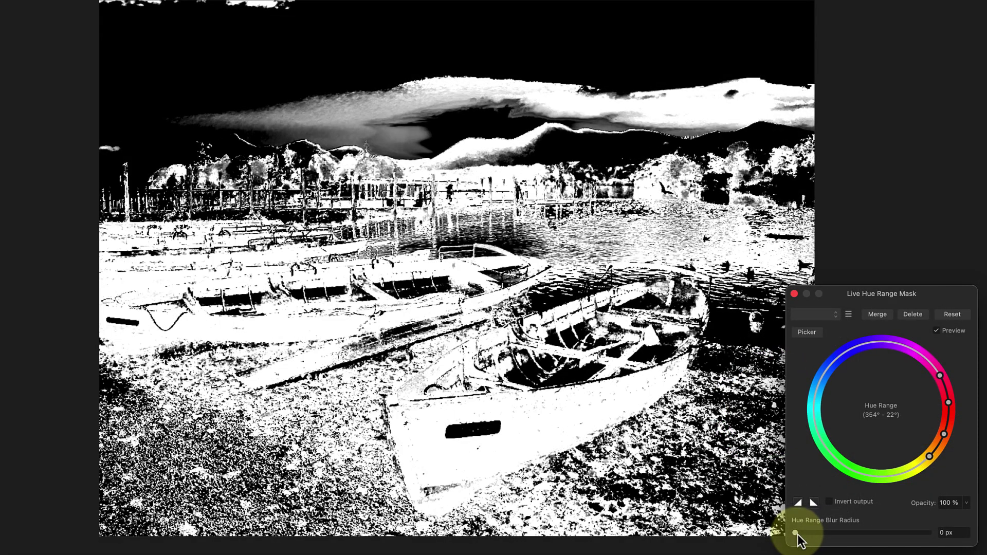
{"action": "left_click_drag", "start_coordinate": [796, 535], "coordinate": [827, 532]}
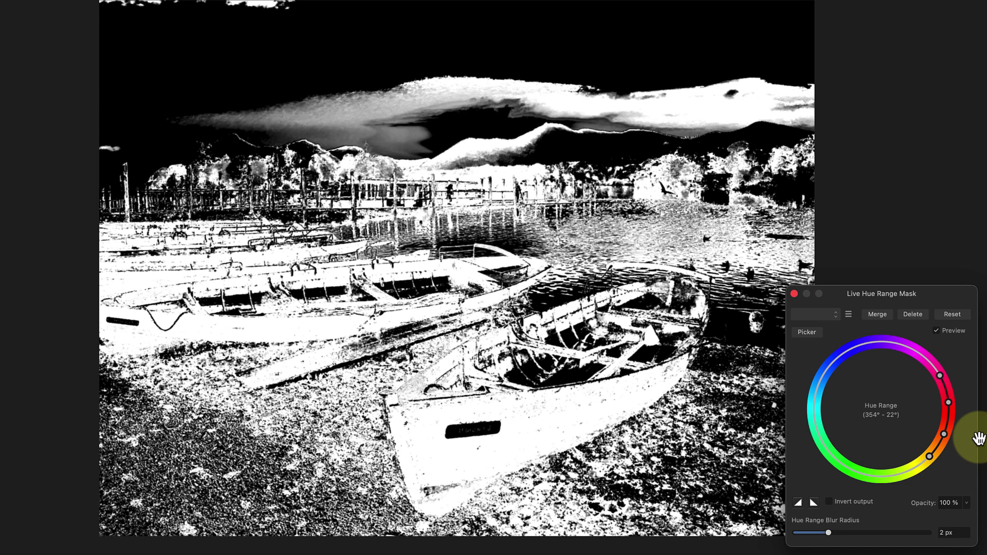
{"action": "left_click", "coordinate": [937, 331]}
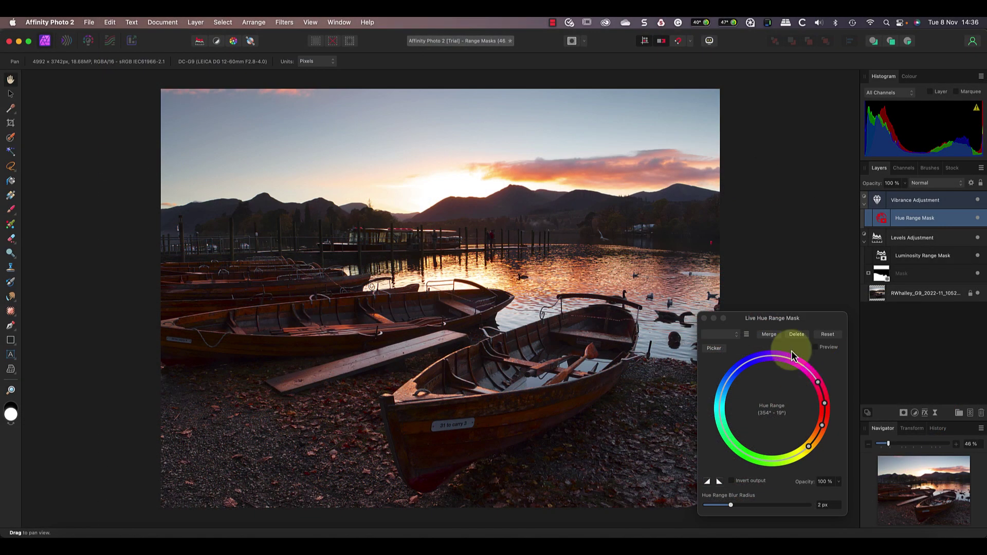
Step: Apply the Sky hue range preset, covering hues 193°–230°
{"action": "left_click", "coordinate": [740, 336]}
{"action": "left_click", "coordinate": [739, 335]}
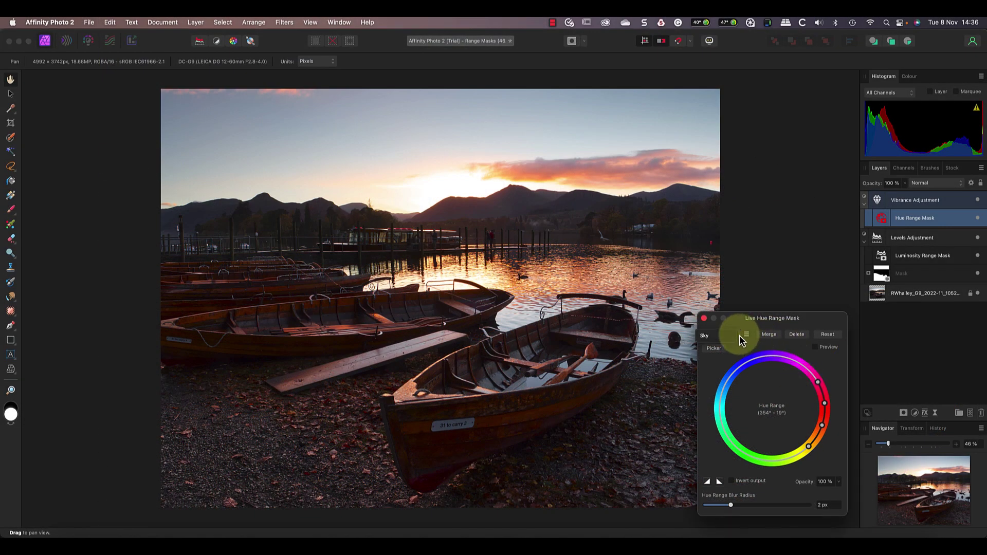
{"action": "left_click", "coordinate": [710, 340]}
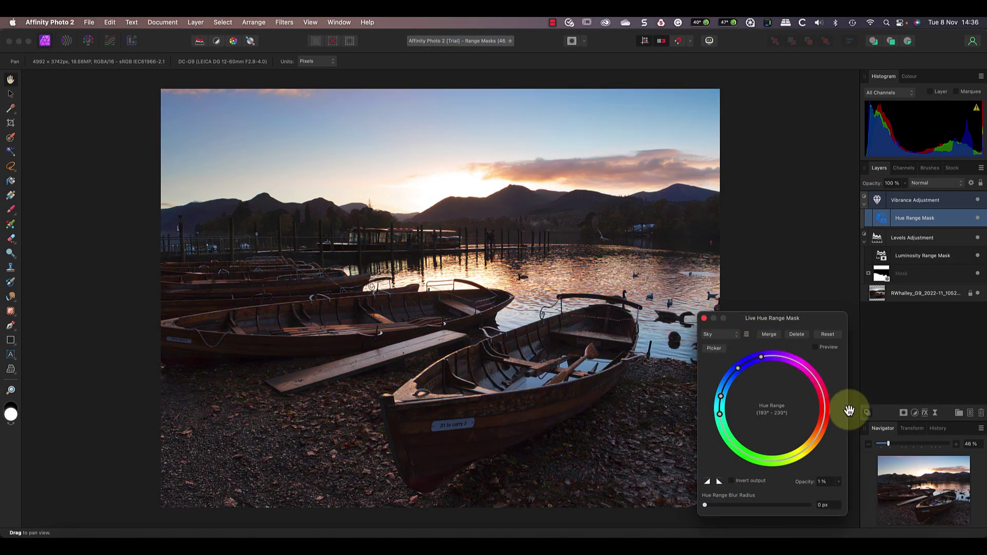
{"action": "left_click", "coordinate": [903, 413]}
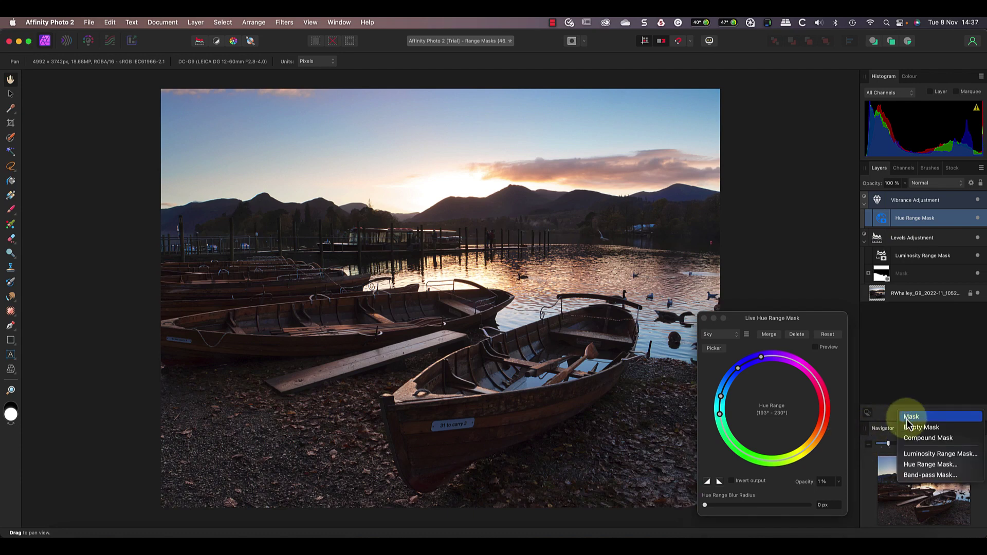
Step: Add a Luminosity Range Mask to Vibrance whose curve excludes dark tones and keeps bright sky fully masked in
{"action": "left_click", "coordinate": [921, 454]}
{"action": "left_click", "coordinate": [817, 342]}
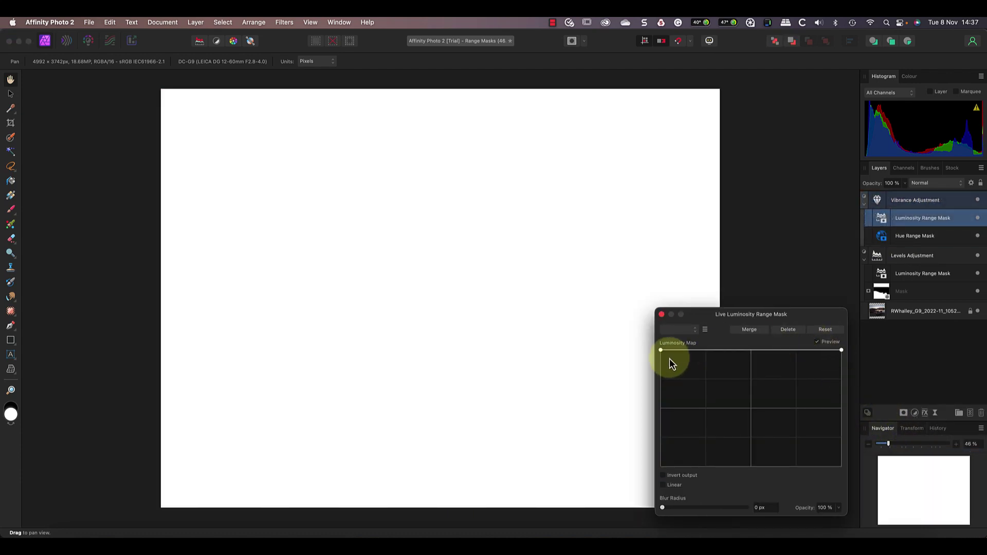
{"action": "left_click_drag", "start_coordinate": [661, 350], "coordinate": [665, 466]}
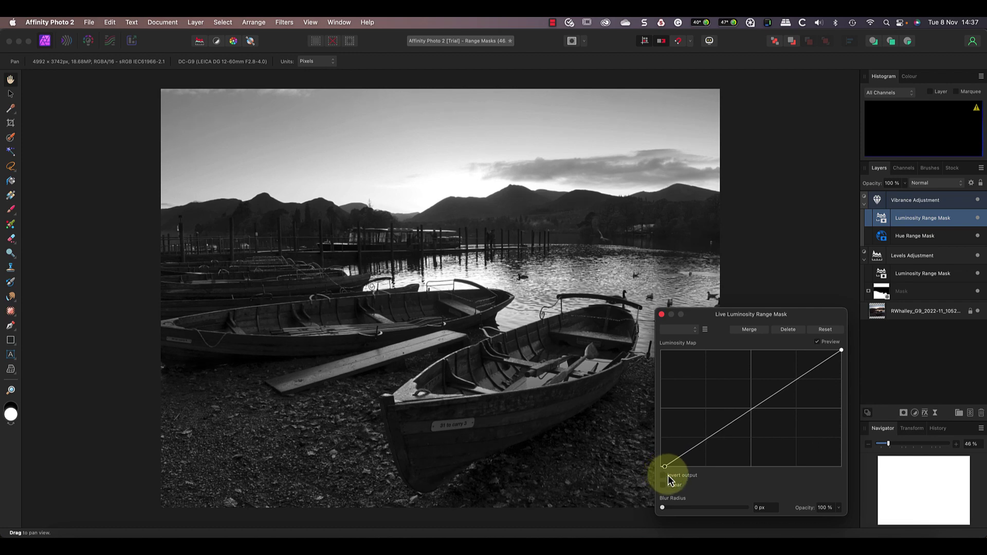
{"action": "left_click_drag", "start_coordinate": [763, 403], "coordinate": [764, 412]}
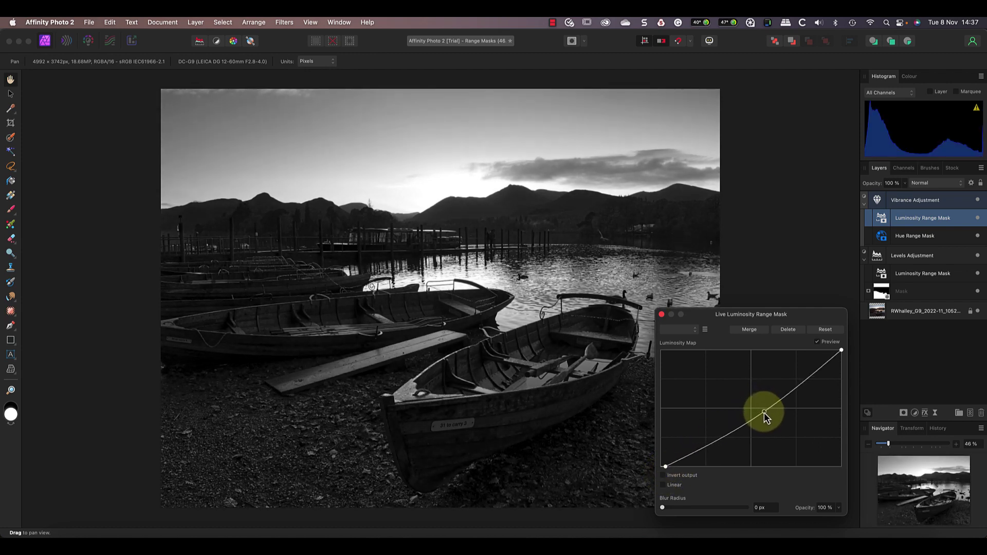
{"action": "left_click_drag", "start_coordinate": [665, 467], "coordinate": [736, 464]}
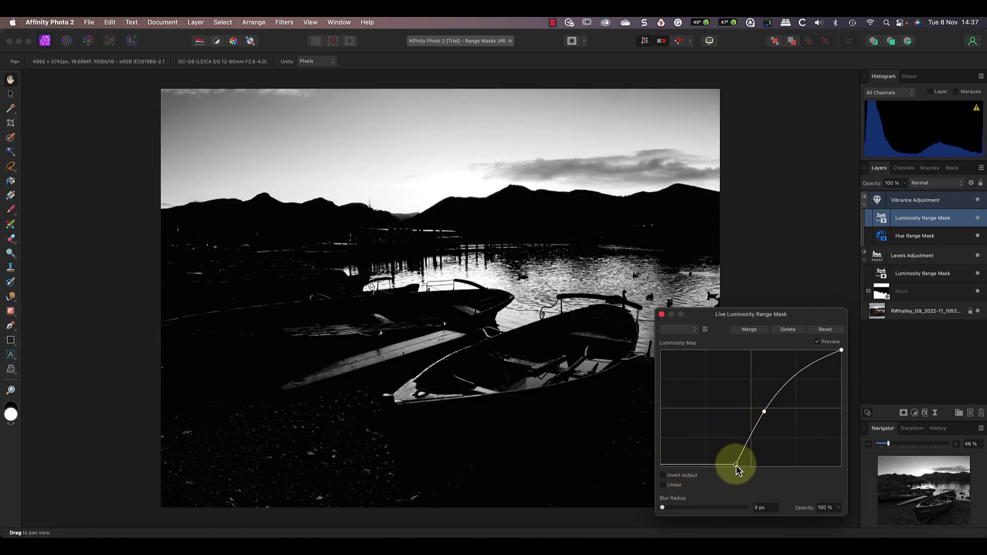
{"action": "left_click_drag", "start_coordinate": [764, 414], "coordinate": [774, 418]}
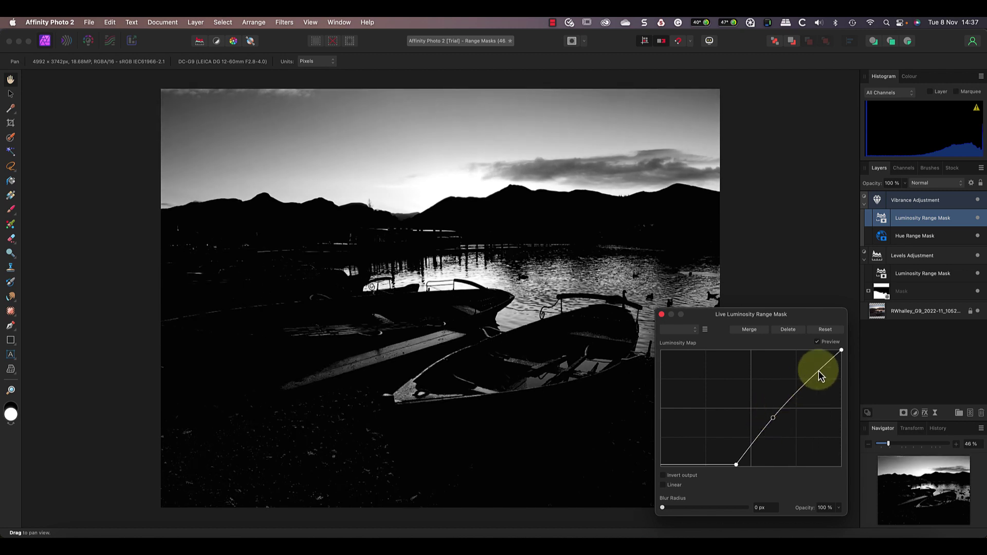
{"action": "left_click_drag", "start_coordinate": [820, 366], "coordinate": [811, 364]}
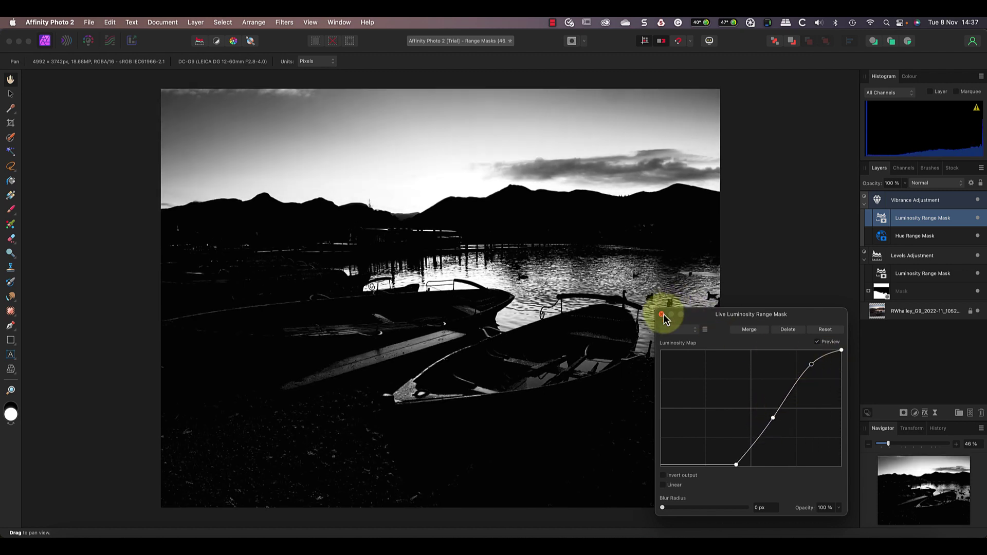
{"action": "left_click", "coordinate": [817, 342]}
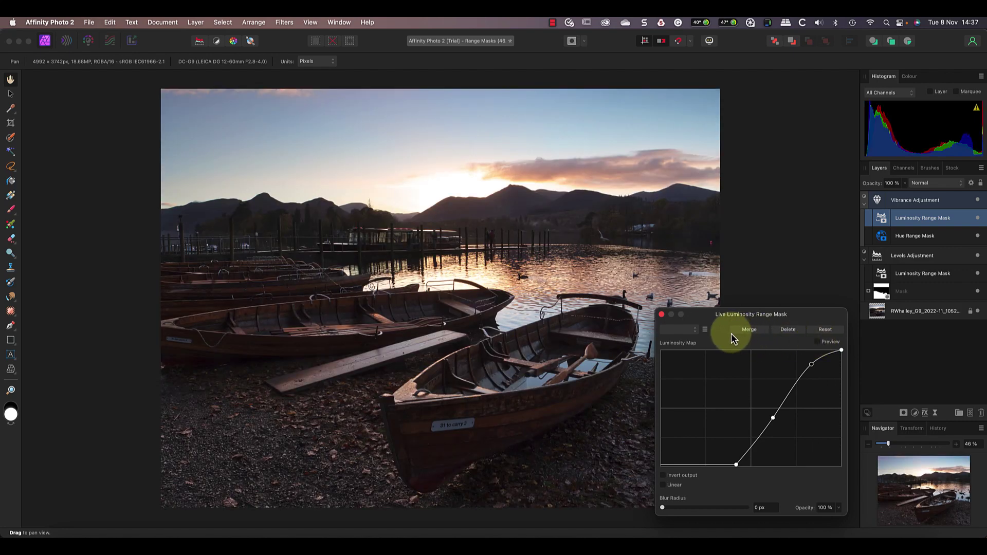